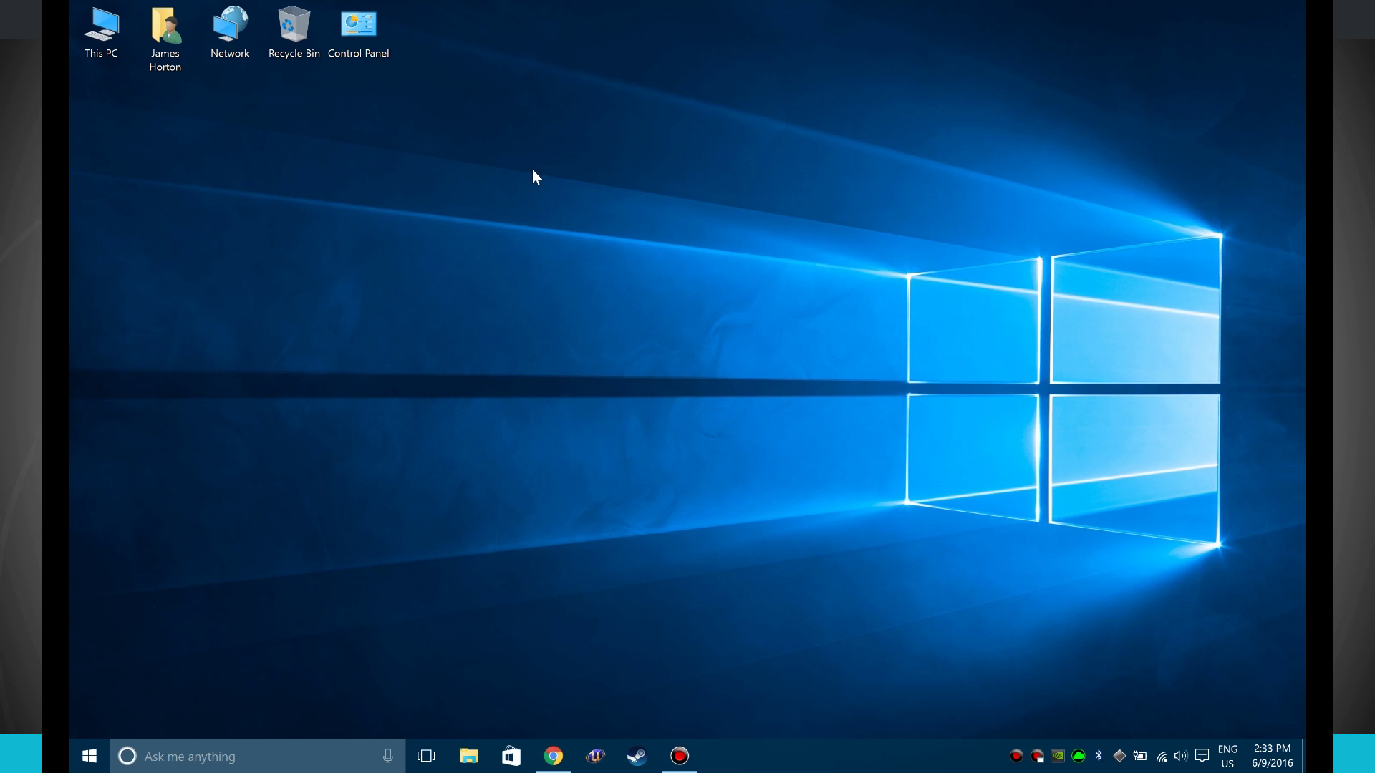
- Right-click an empty spot on the blue-wallpaper desktop to bring up its shortcut menu
right_click(533, 172)
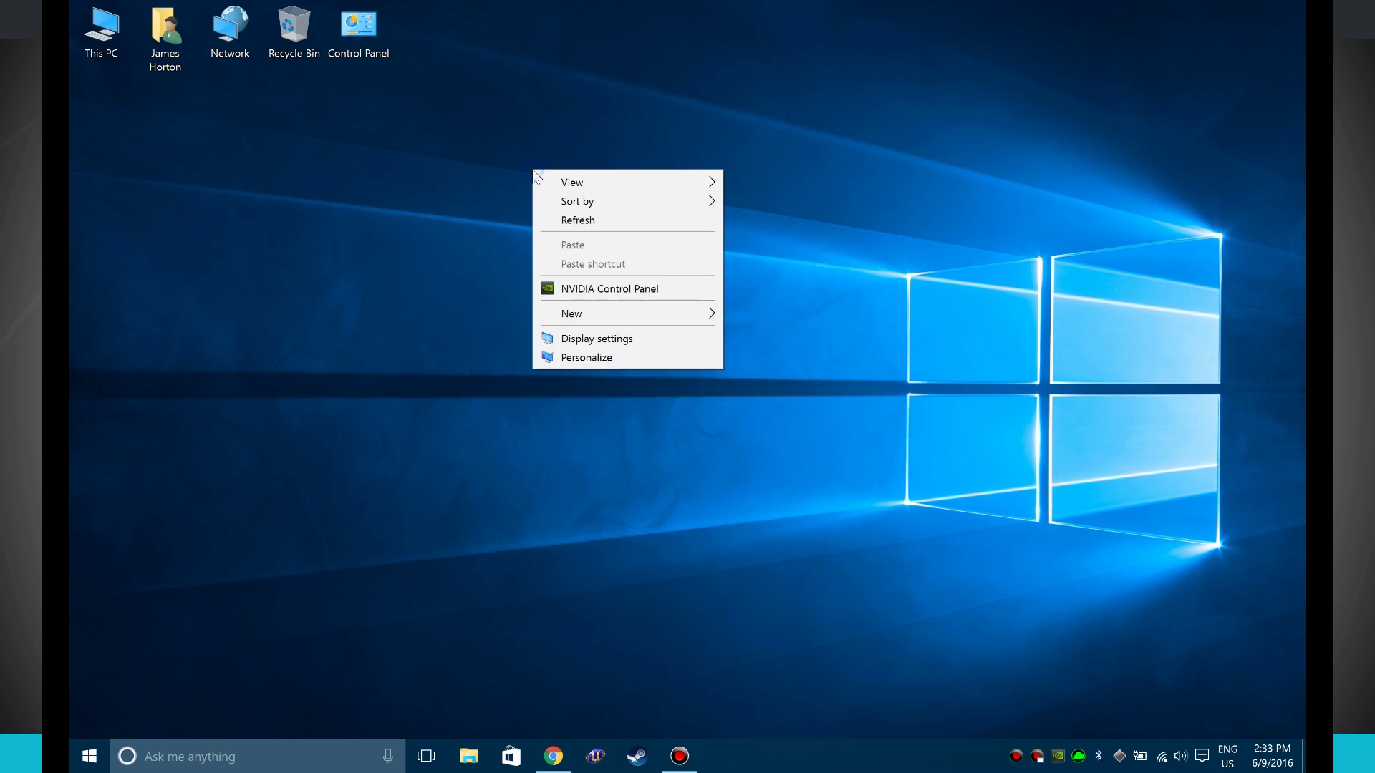
- In Personalize > Colors, turn on automatic accent colour from the background, then return to Background
left_click(587, 358)
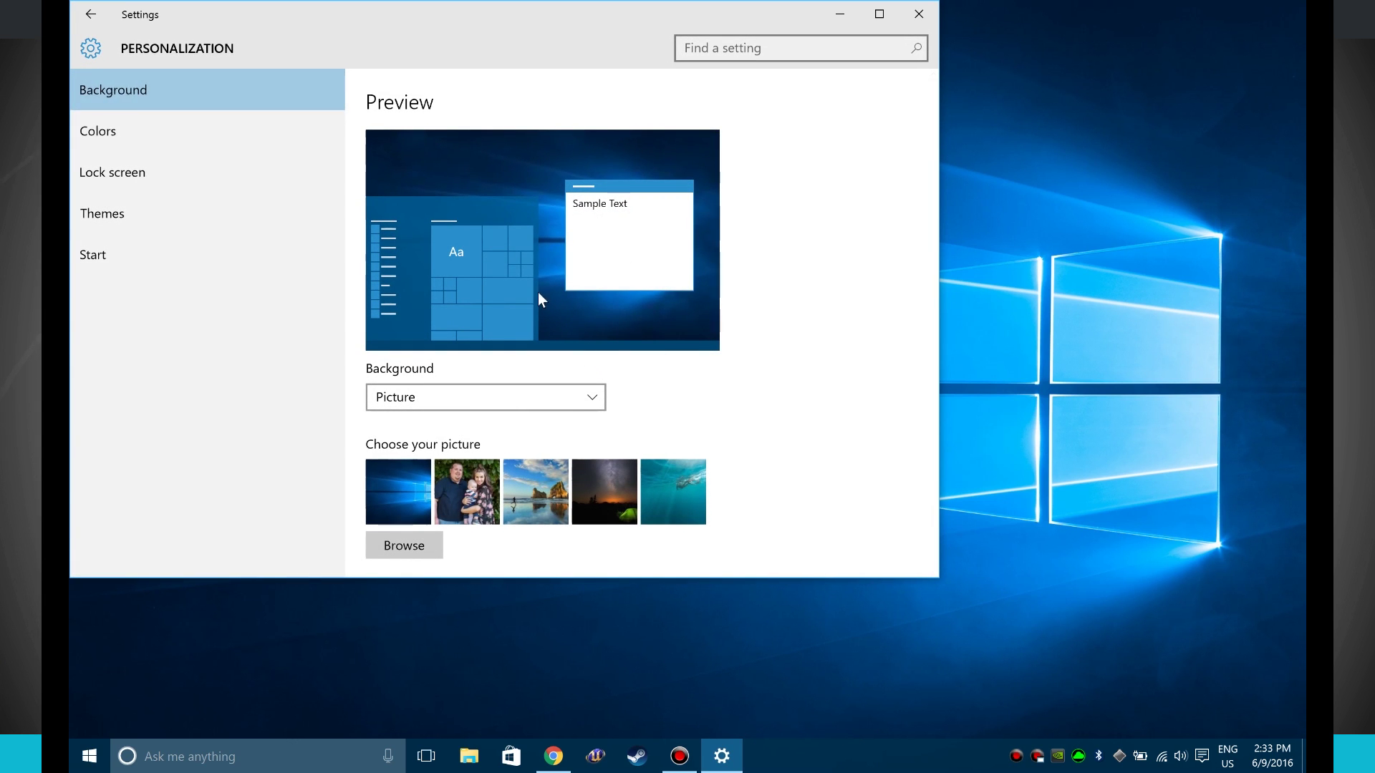
left_click(163, 132)
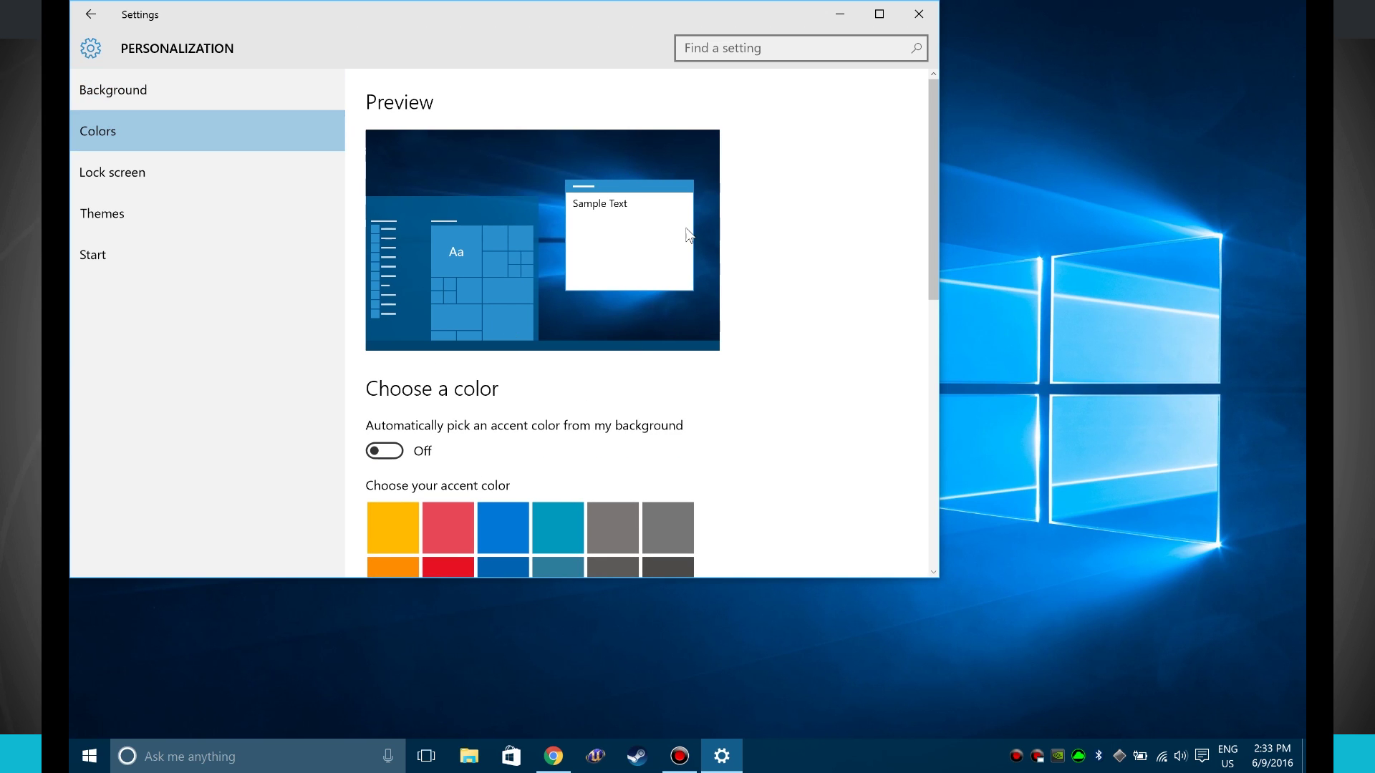
scroll(550, 290, "down", 2)
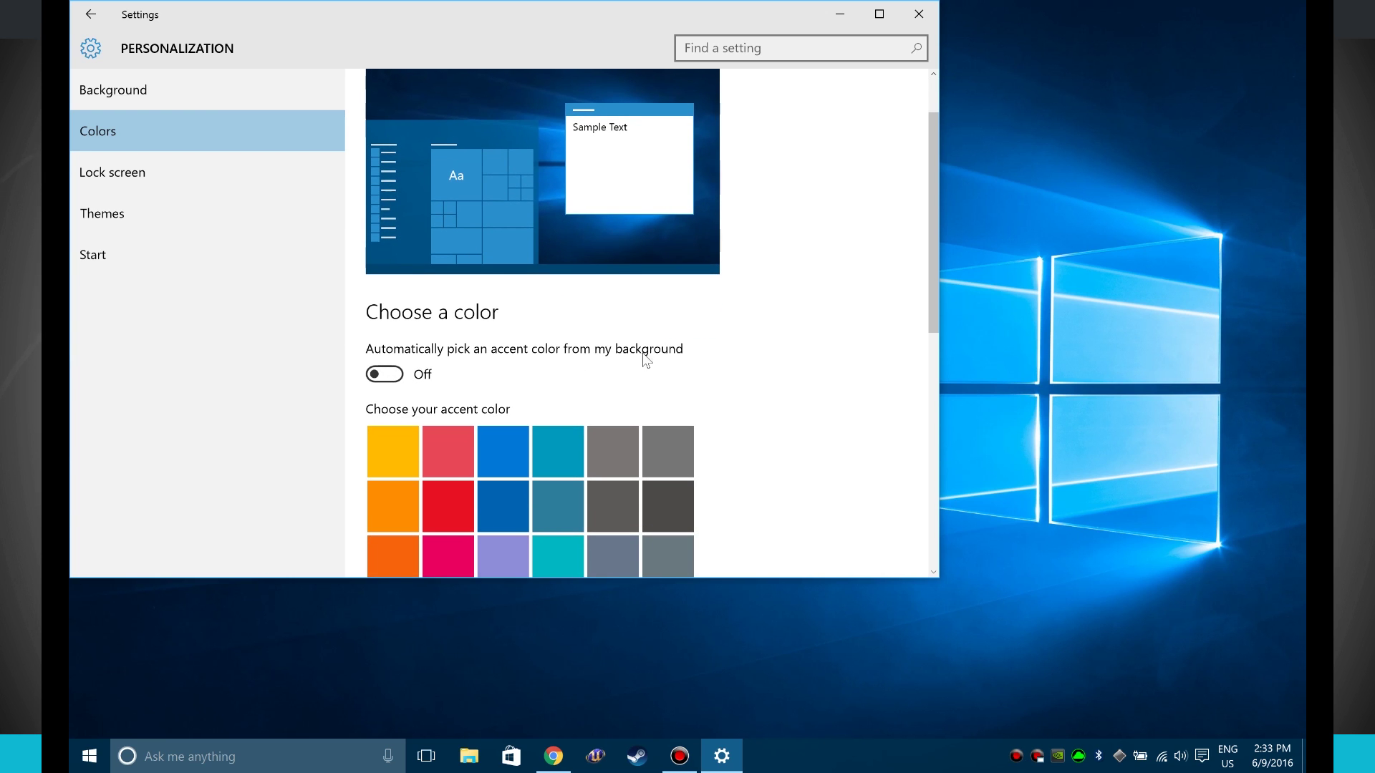
left_click(386, 374)
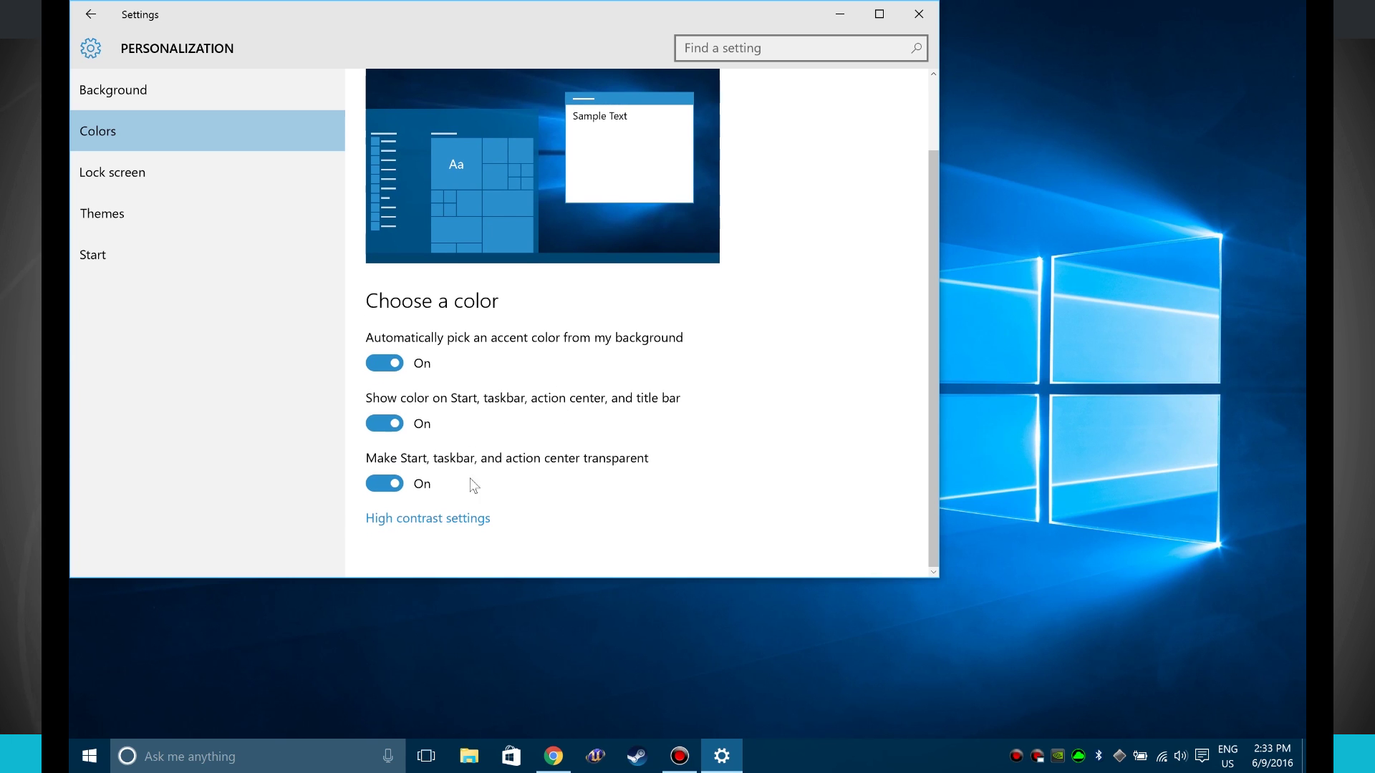
scroll(537, 330, "up", 2)
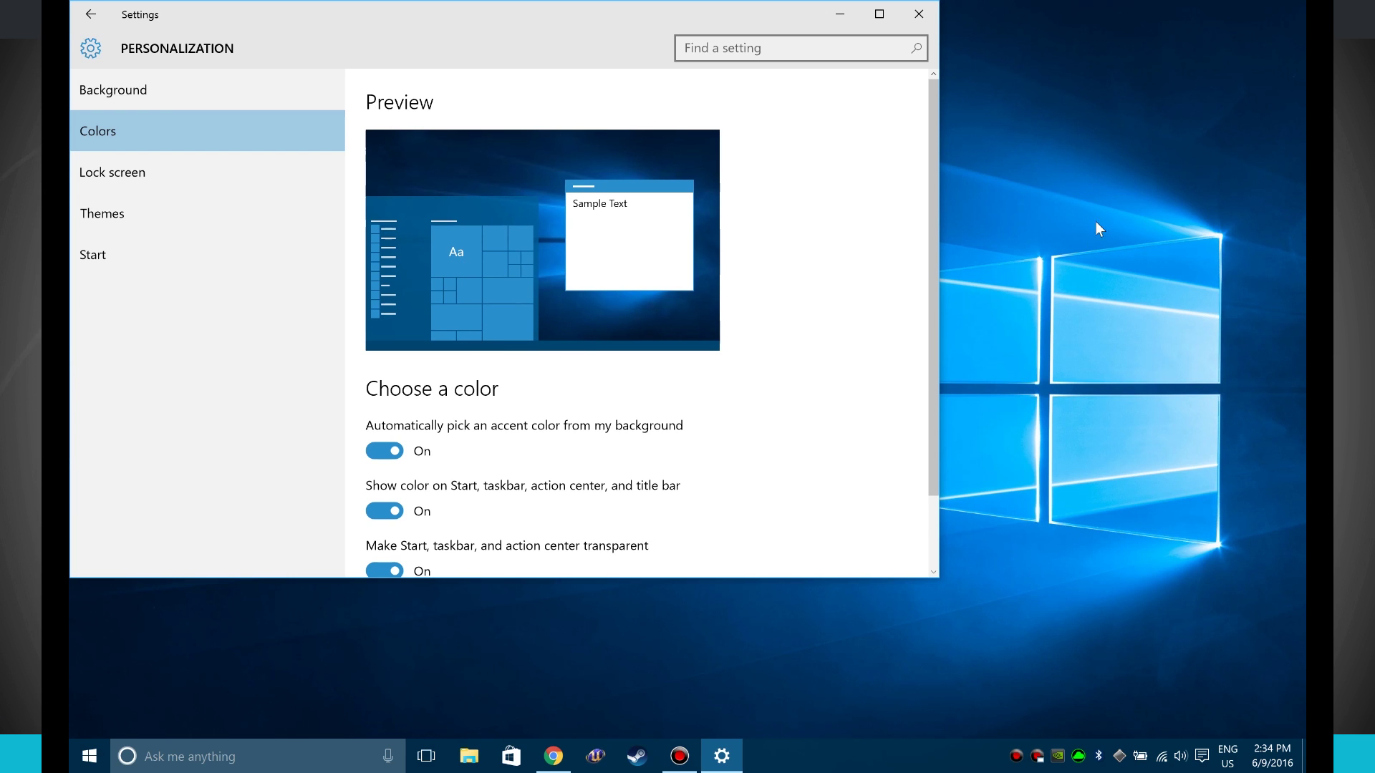
left_click(174, 84)
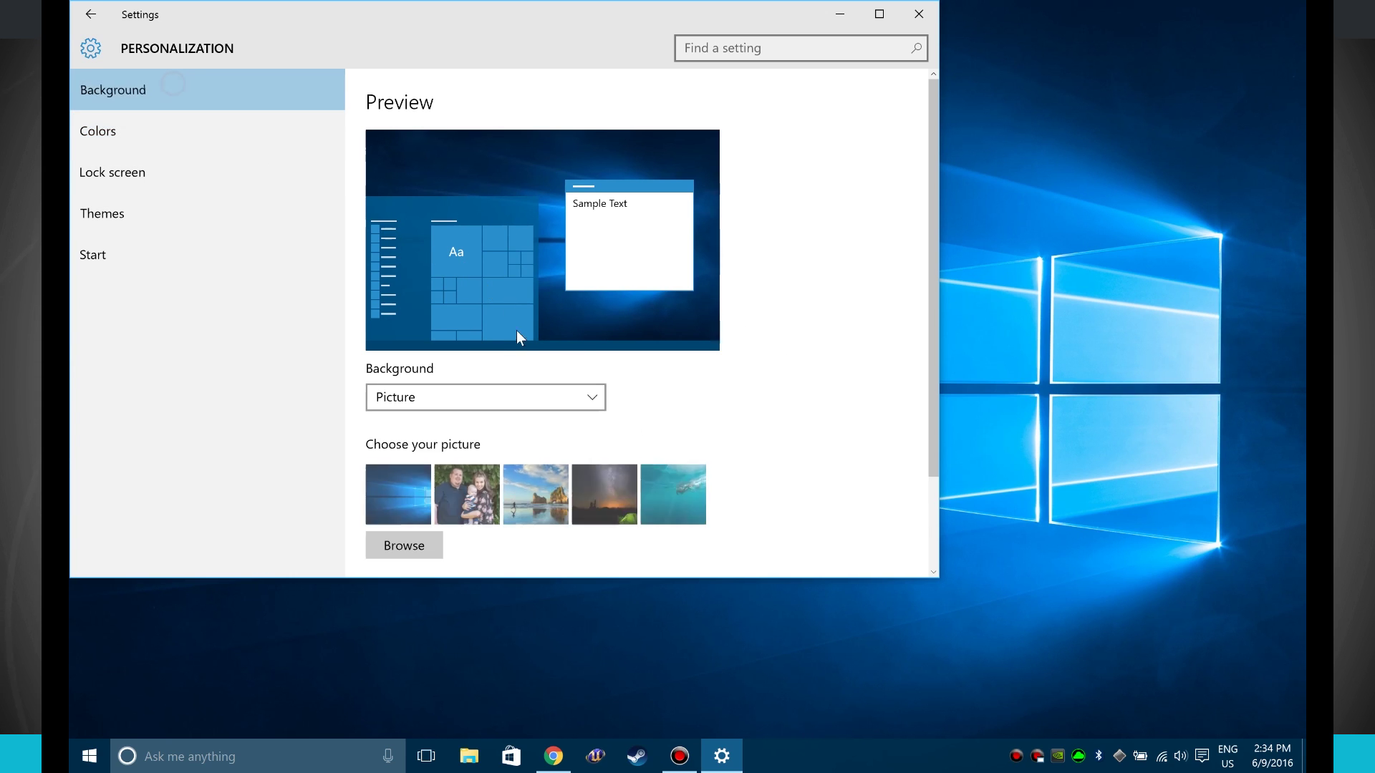
- Set the night-sky tent picture as wallpaper and check its green accent on Start
left_click(599, 489)
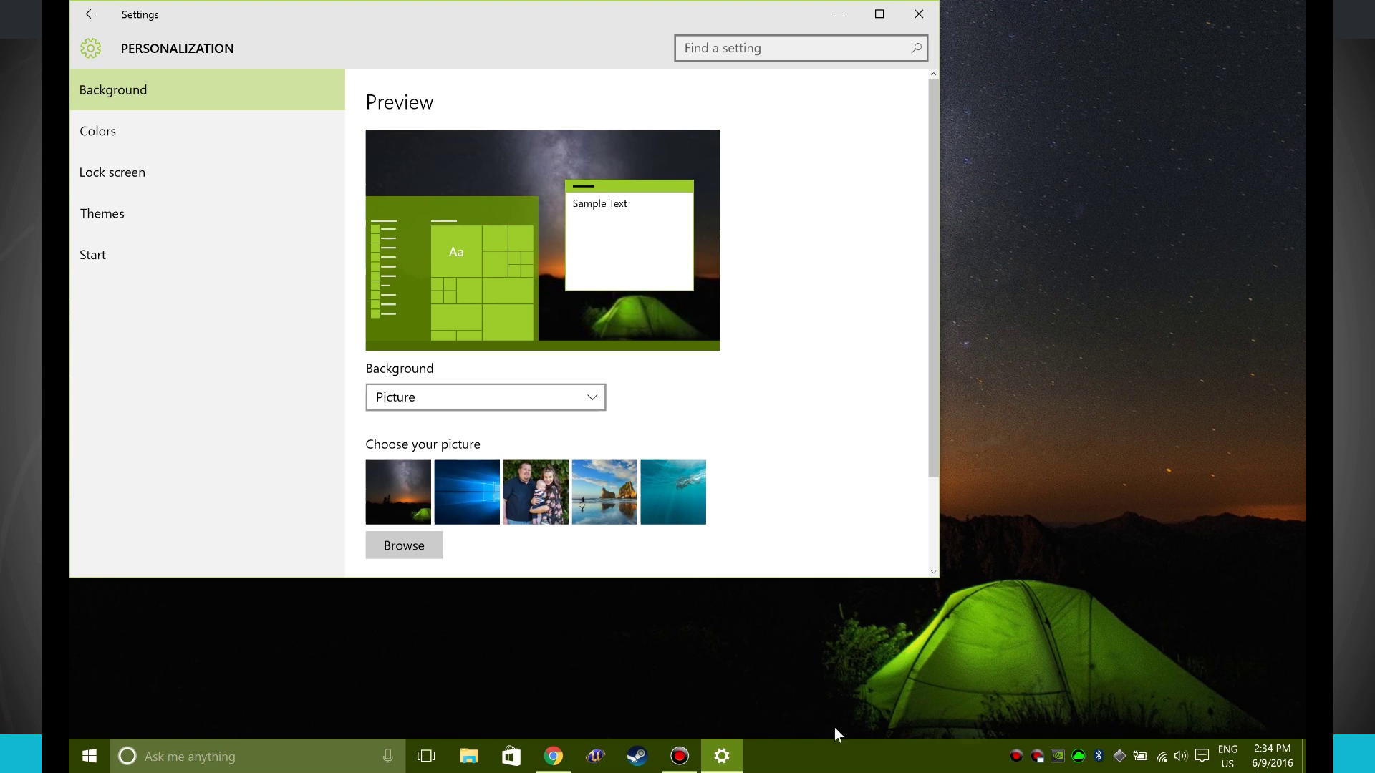
left_click(75, 759)
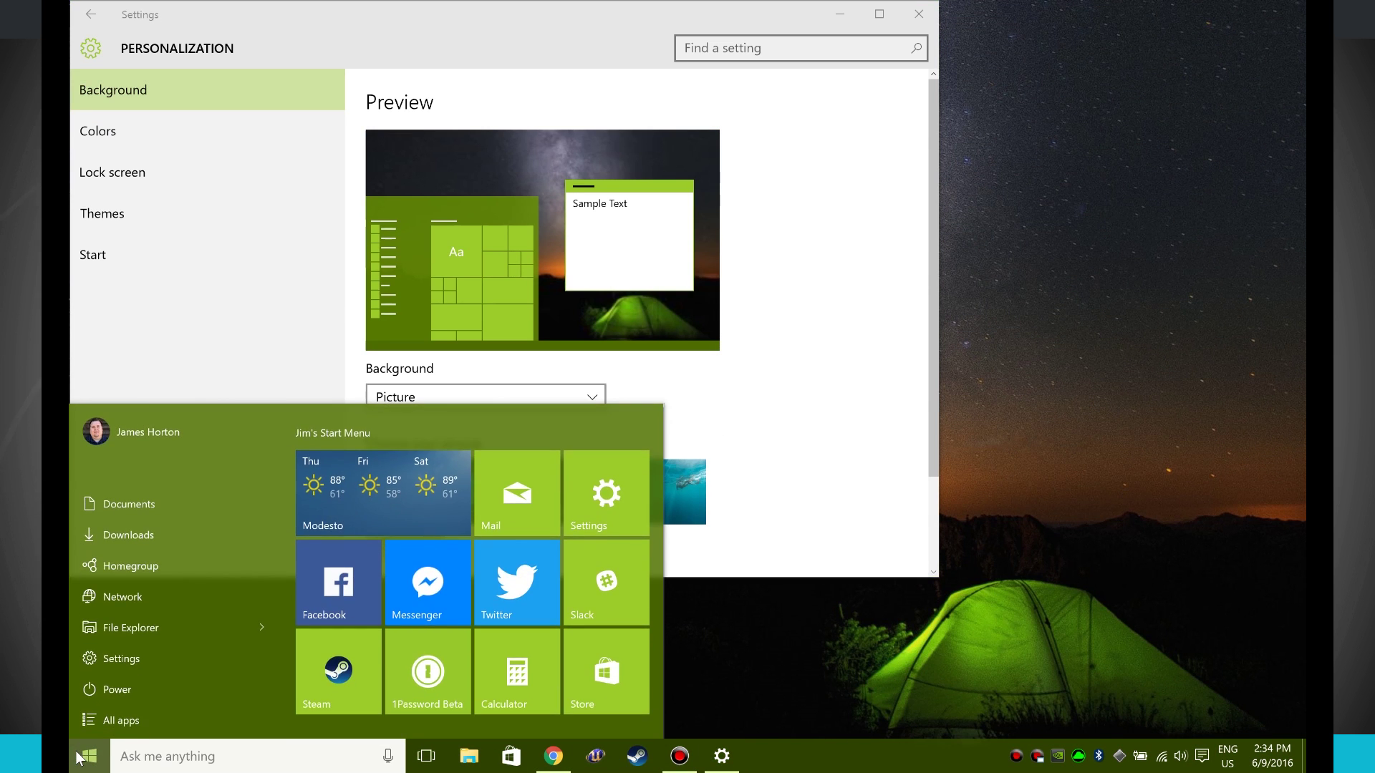
left_click(88, 756)
left_click(399, 490)
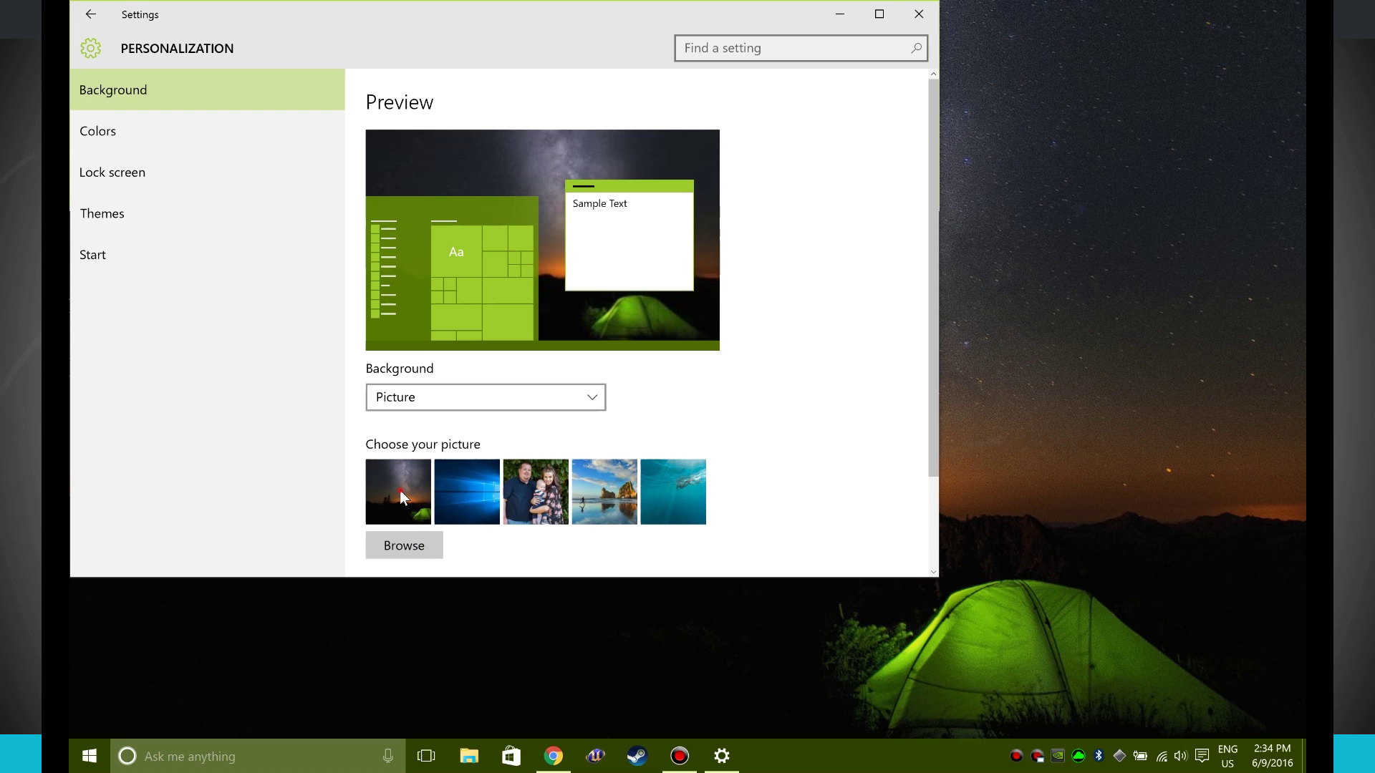
- Cycle the wallpaper through beach, underwater, Windows and family photo, ending on Windows
left_click(627, 492)
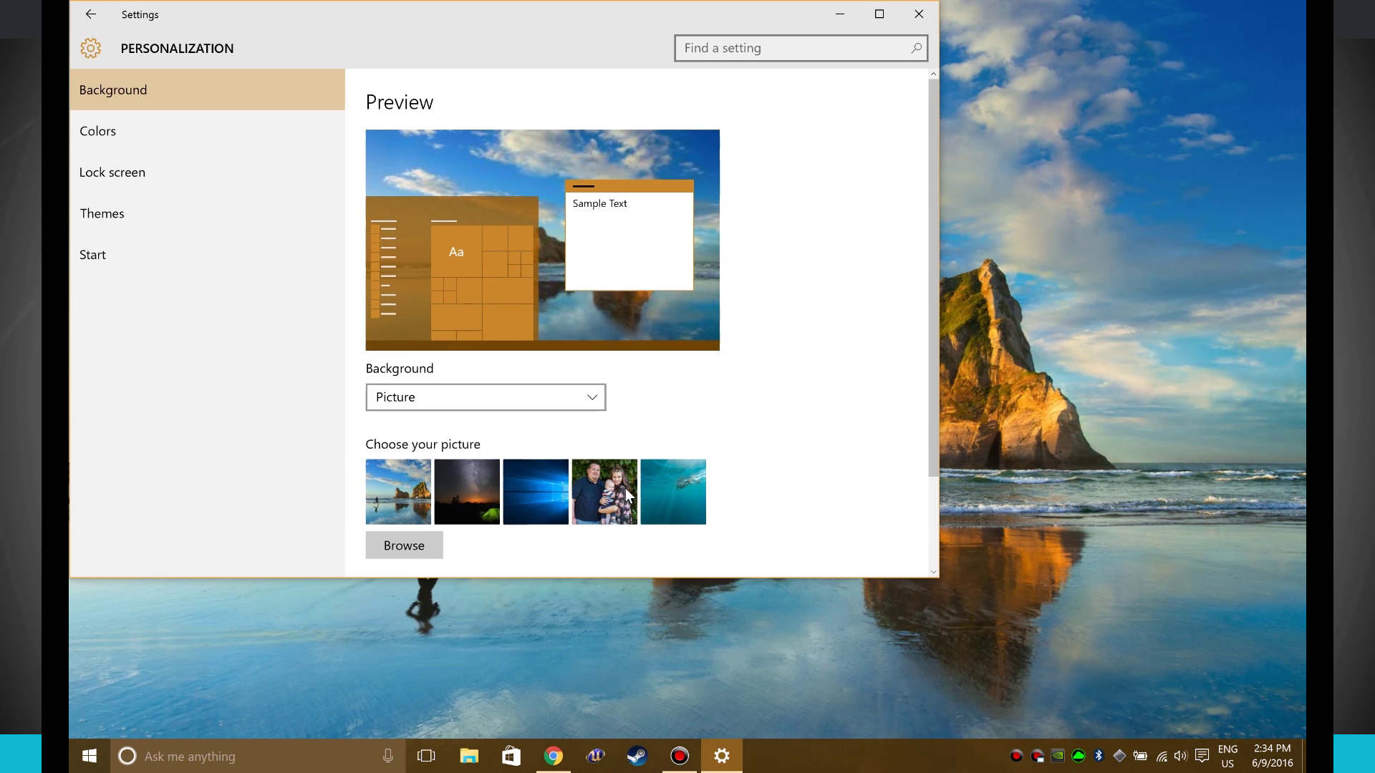
left_click(684, 484)
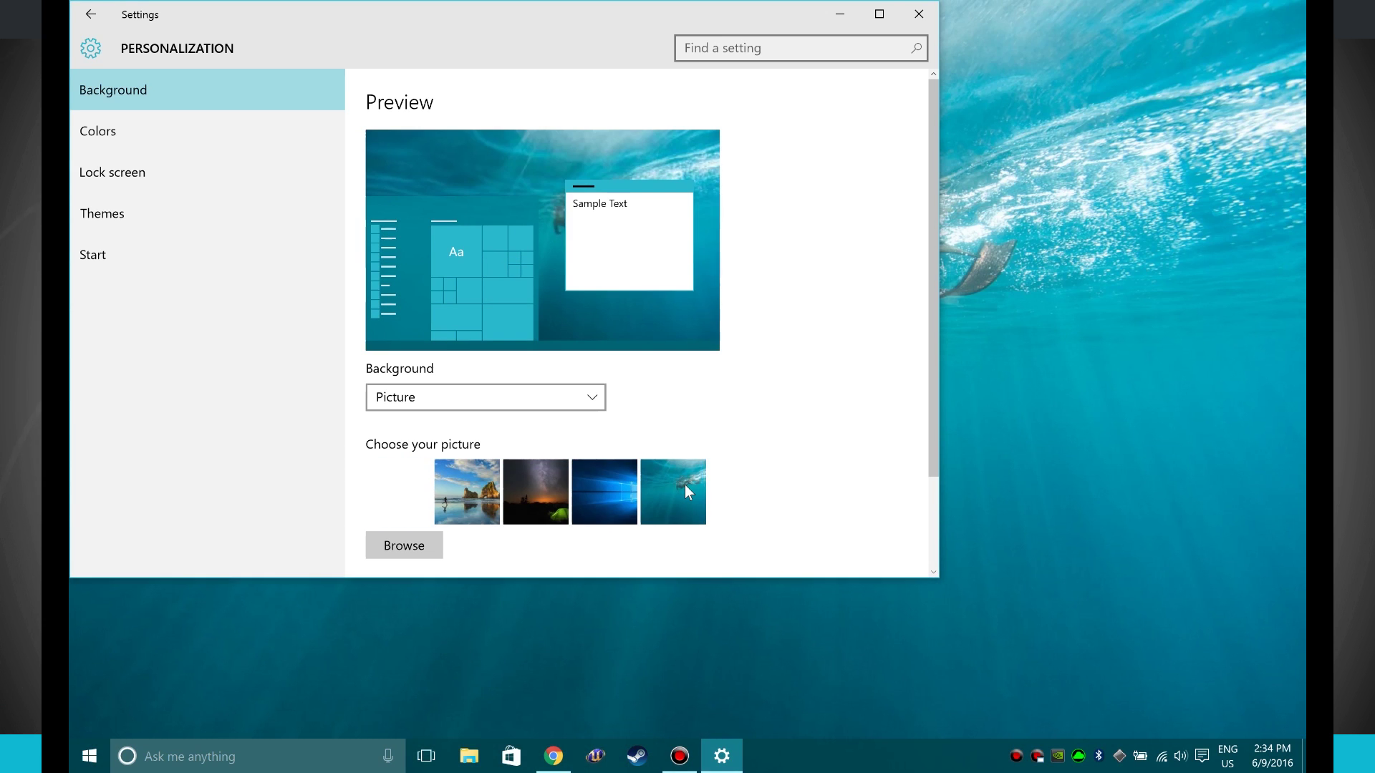
left_click(607, 487)
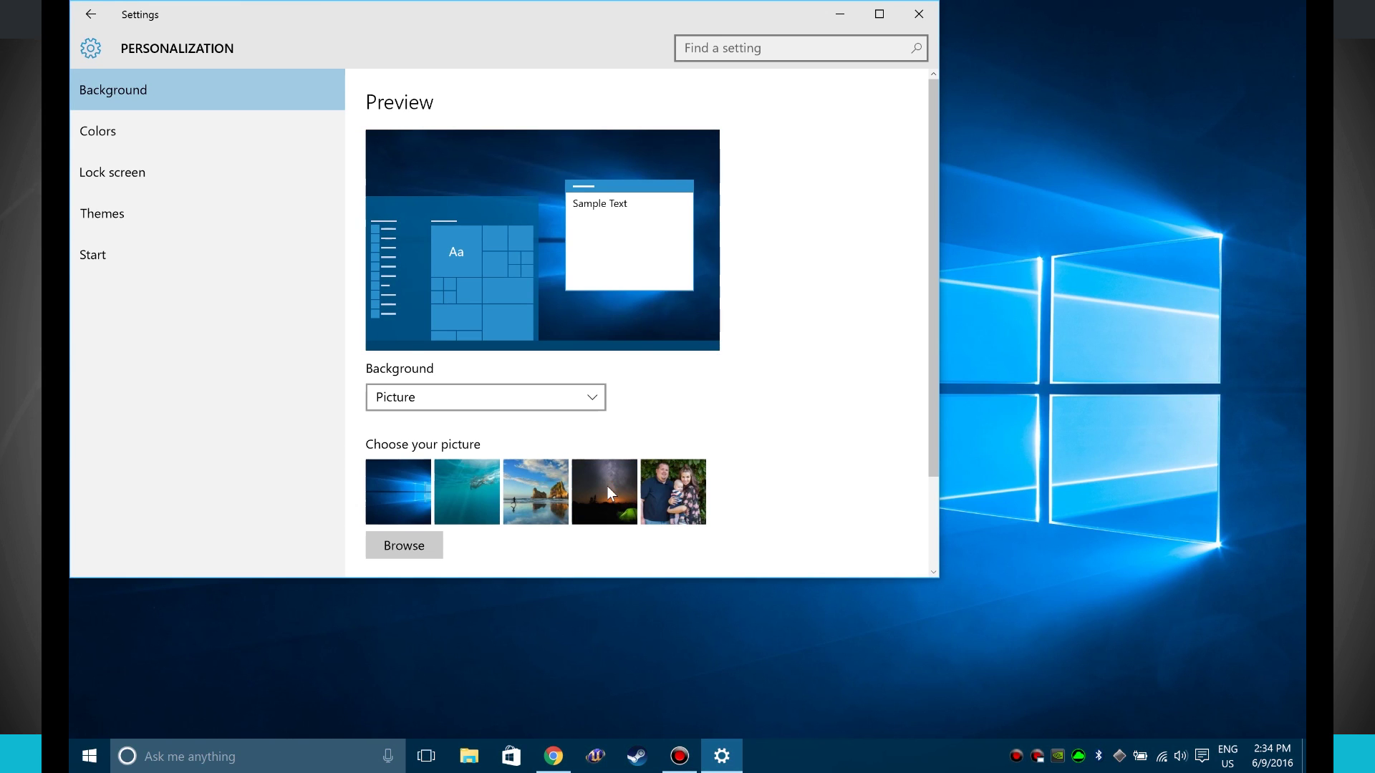
left_click(666, 487)
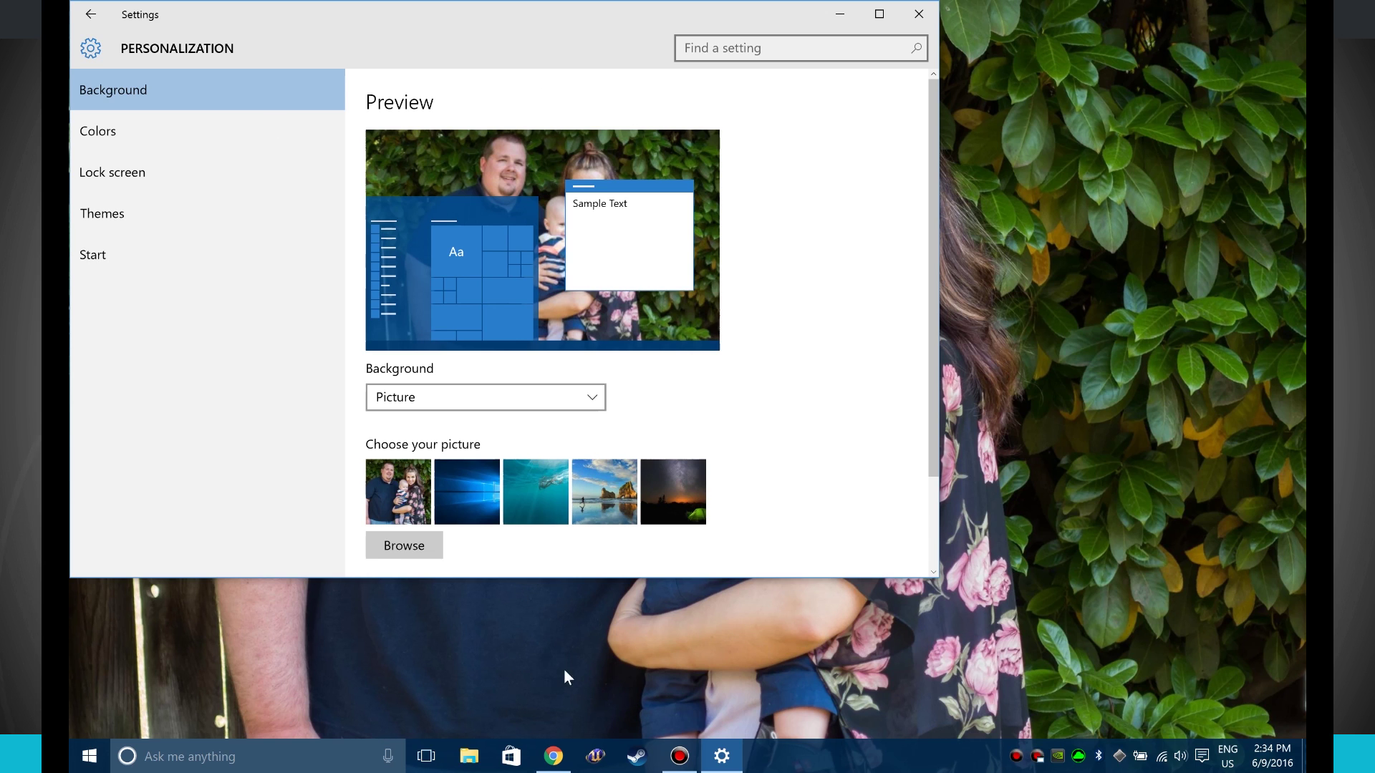
left_click(475, 487)
- Turn off automatic accent picking and try the red and dark slate grey accents
left_click(177, 132)
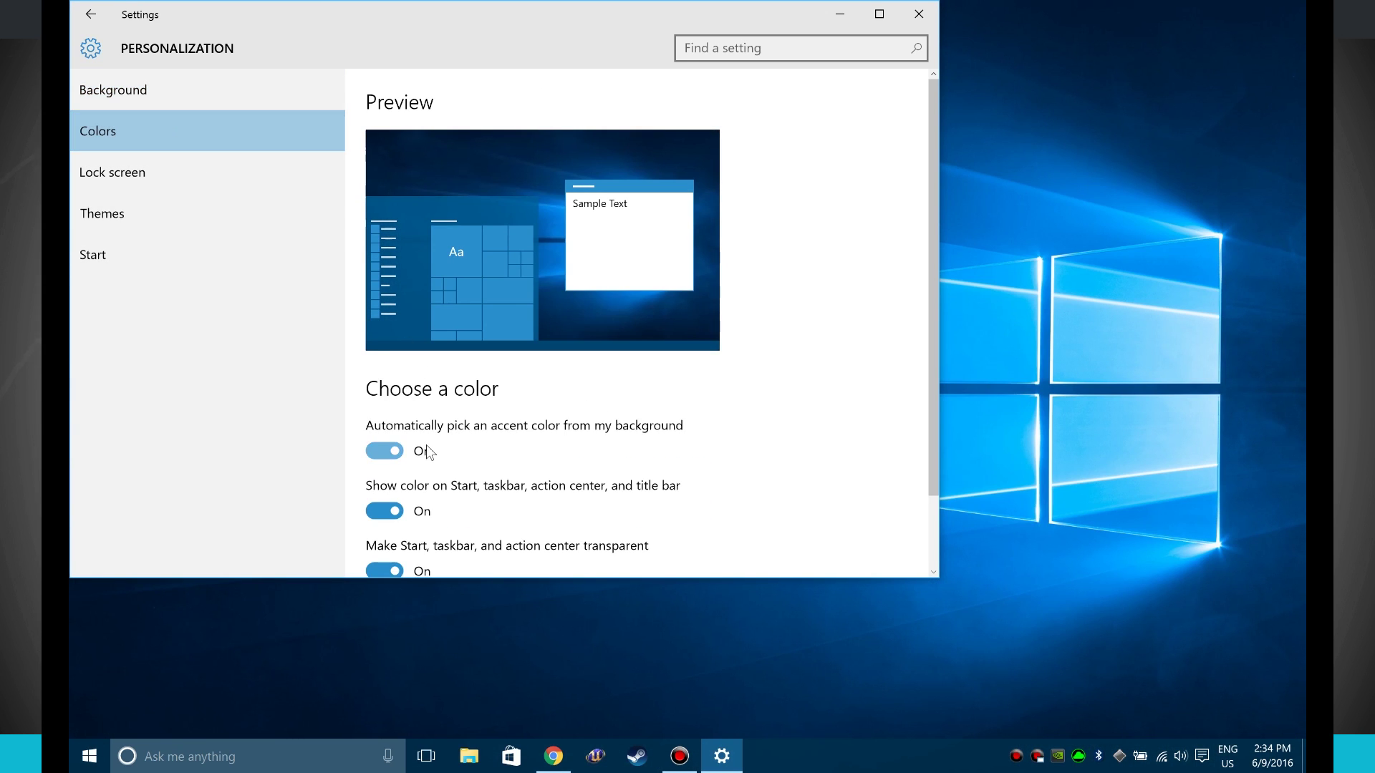
left_click(390, 452)
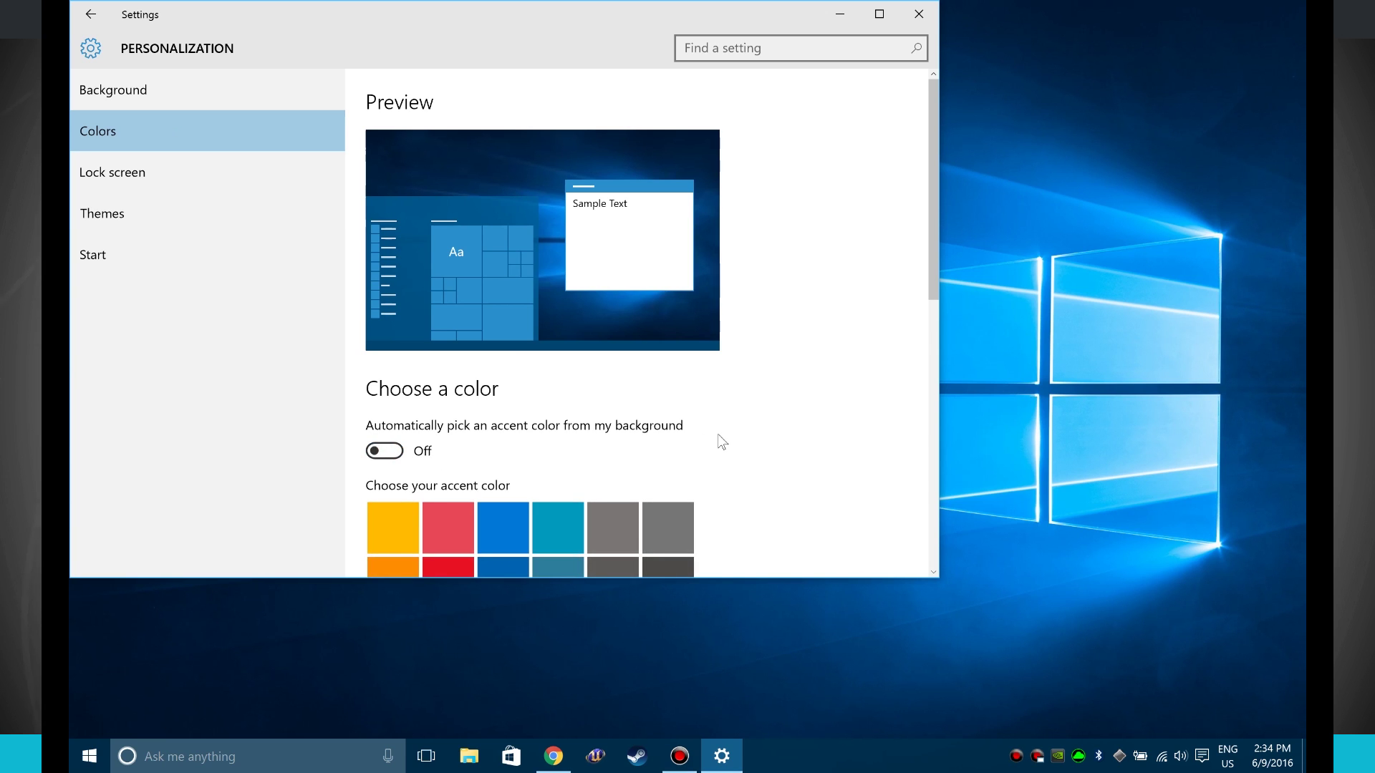
left_click(452, 517)
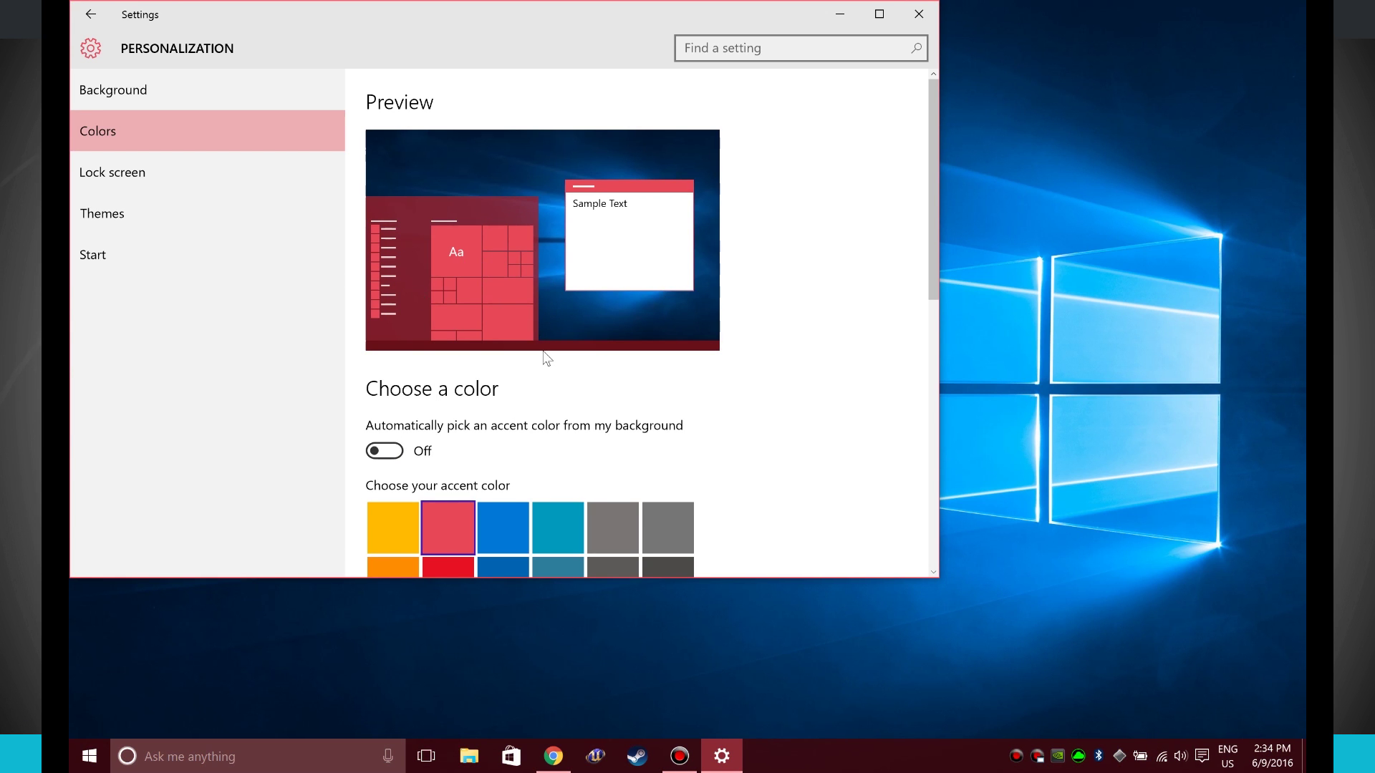
scroll(546, 358, "down", 3)
left_click(676, 457)
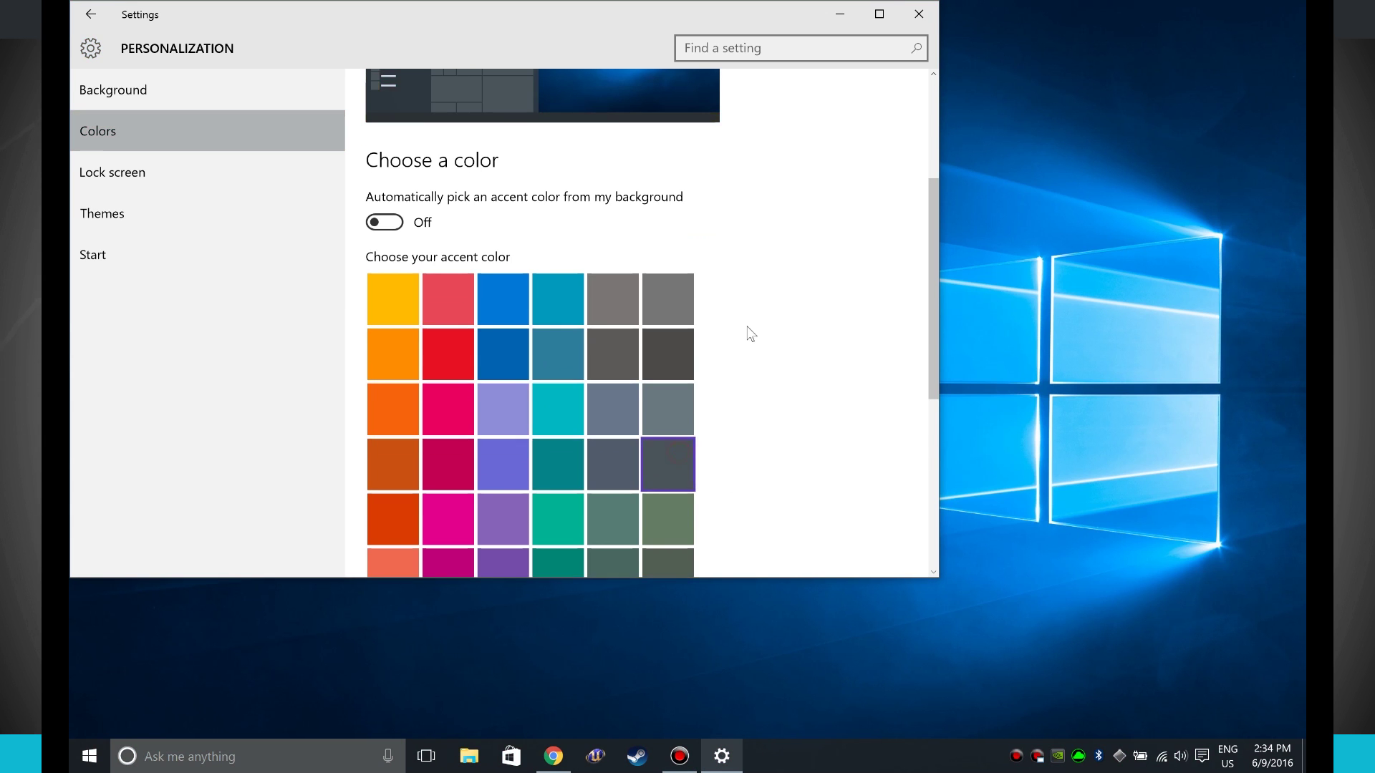
scroll(607, 294, "up", 3)
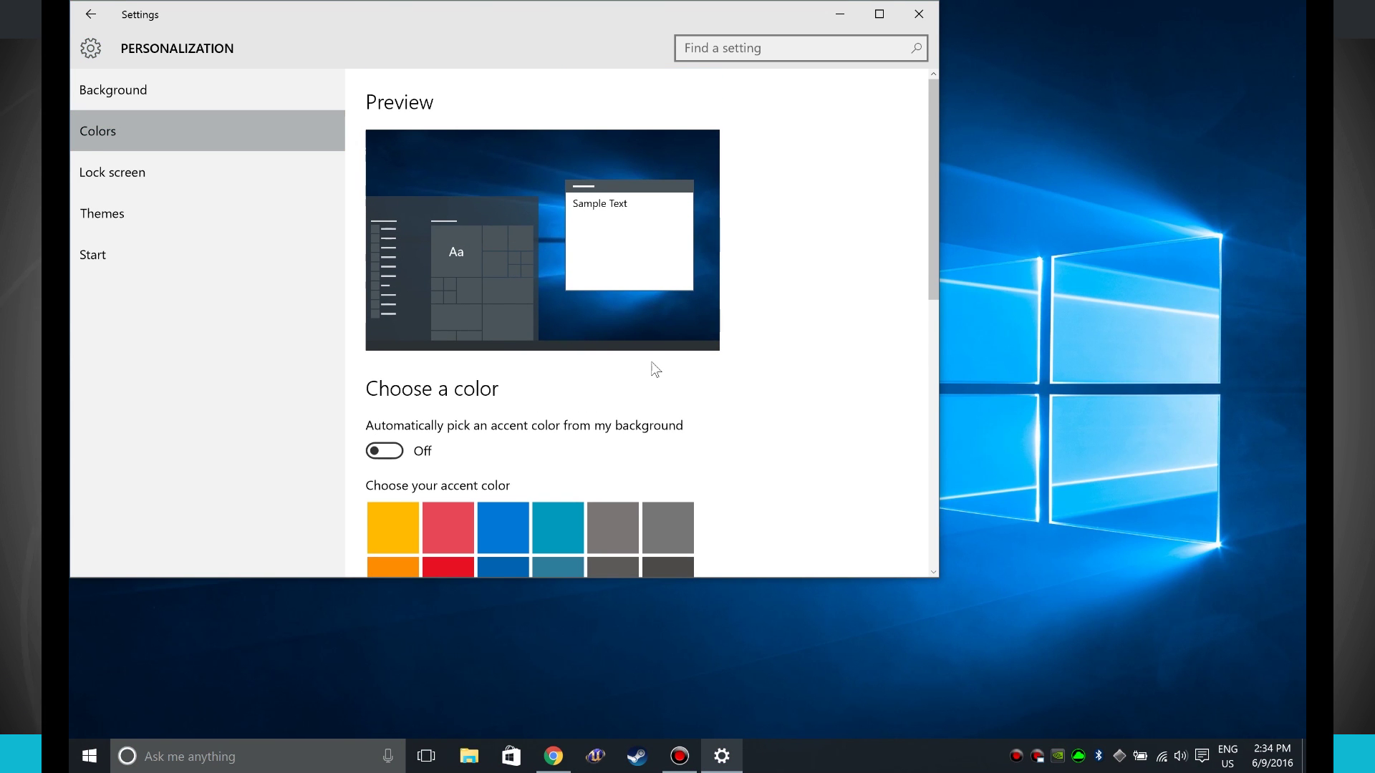
- Try magenta, then grey-green as accent colour, checking grey-green on the Start menu
scroll(654, 368, "down", 3)
left_click(449, 518)
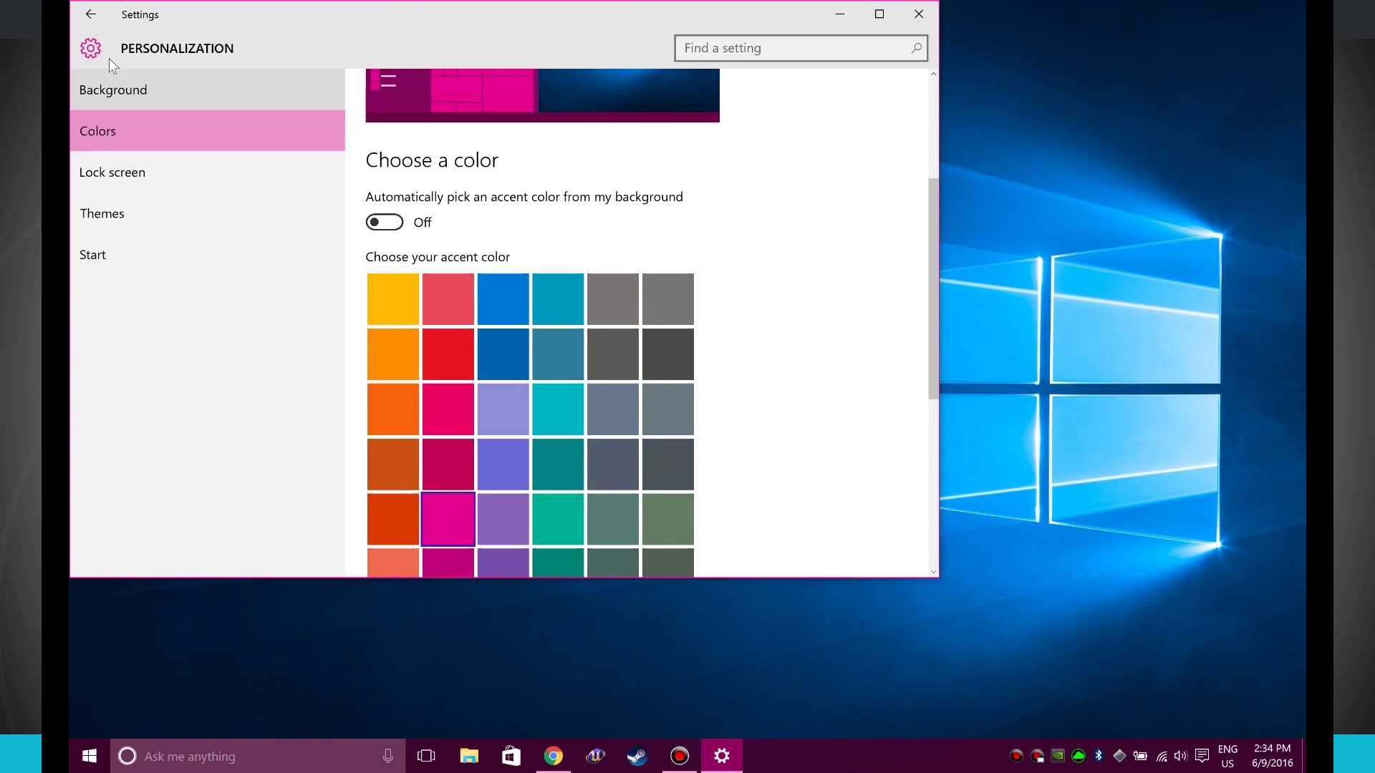
scroll(582, 226, "up", 3)
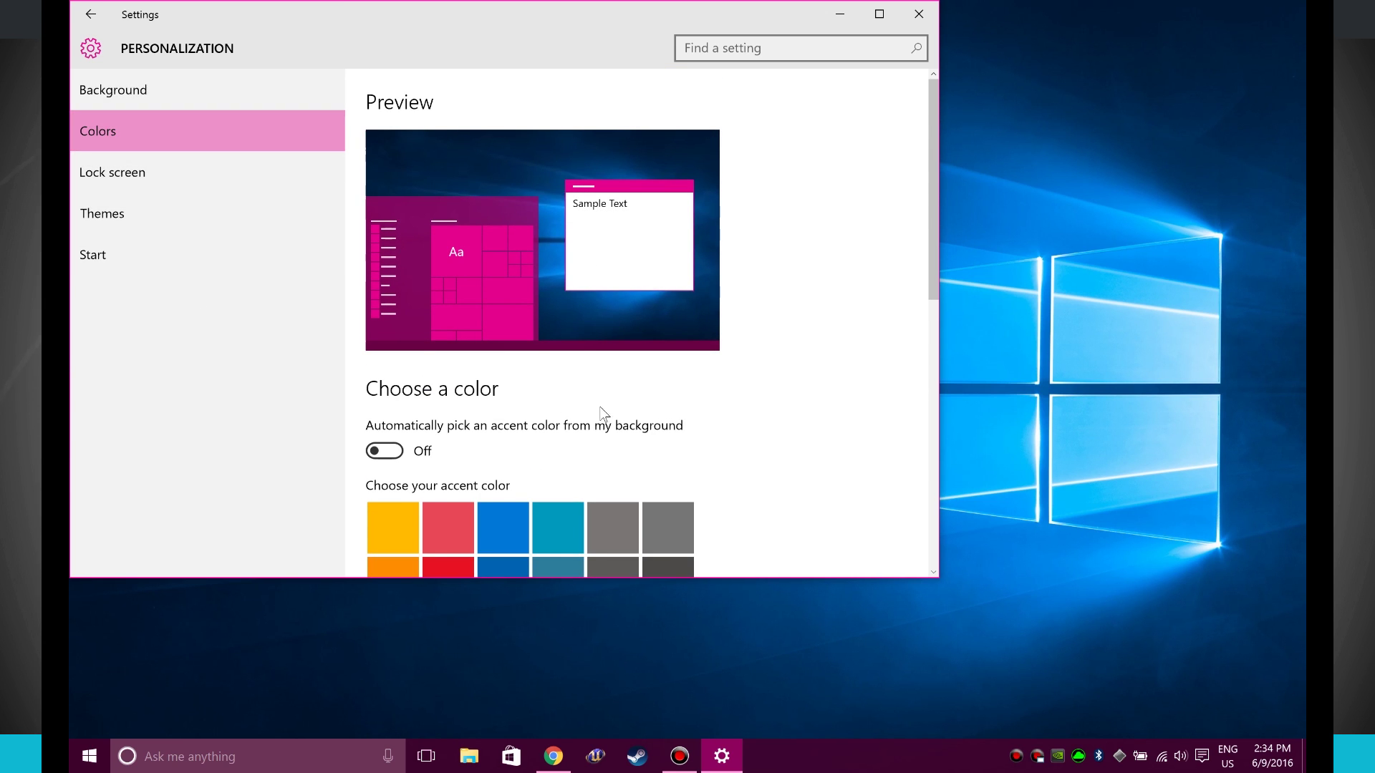
scroll(604, 414, "down", 3)
left_click(607, 523)
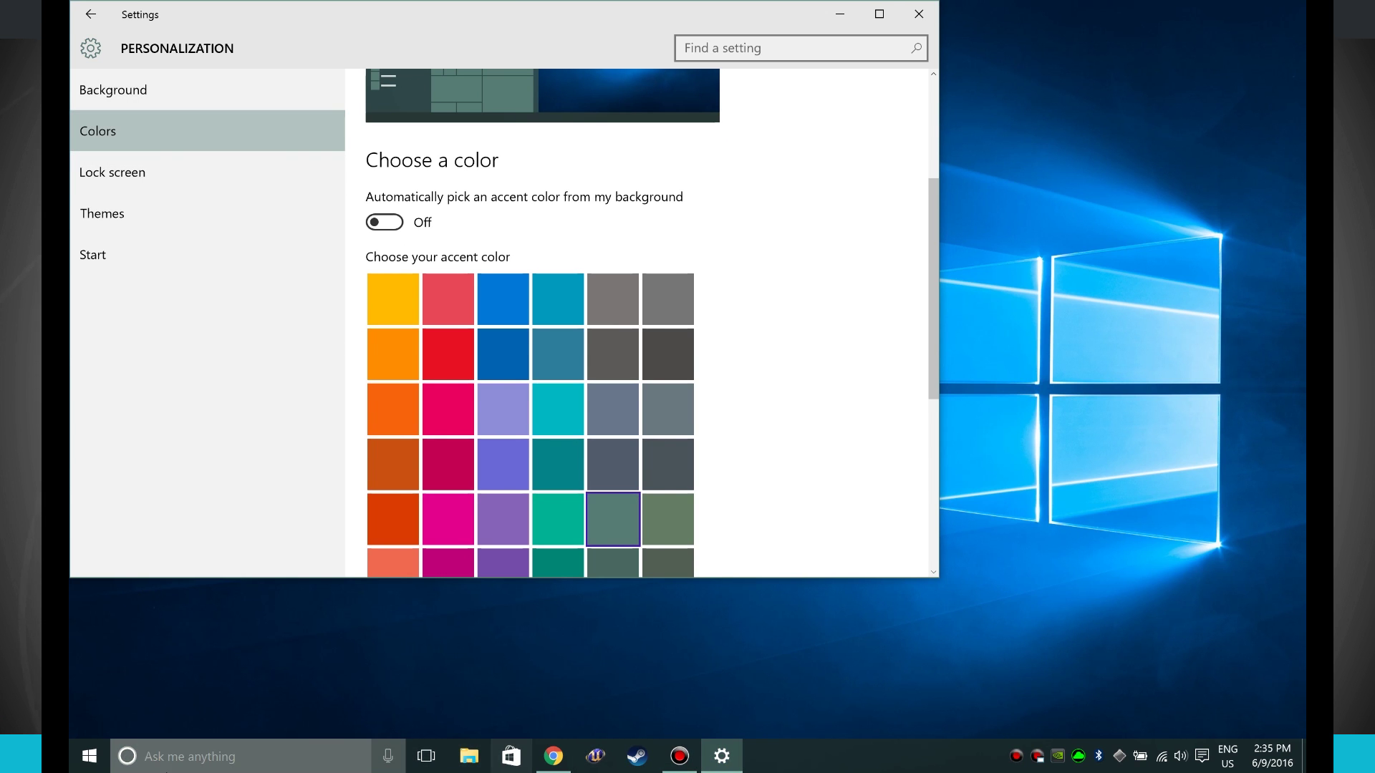
left_click(97, 767)
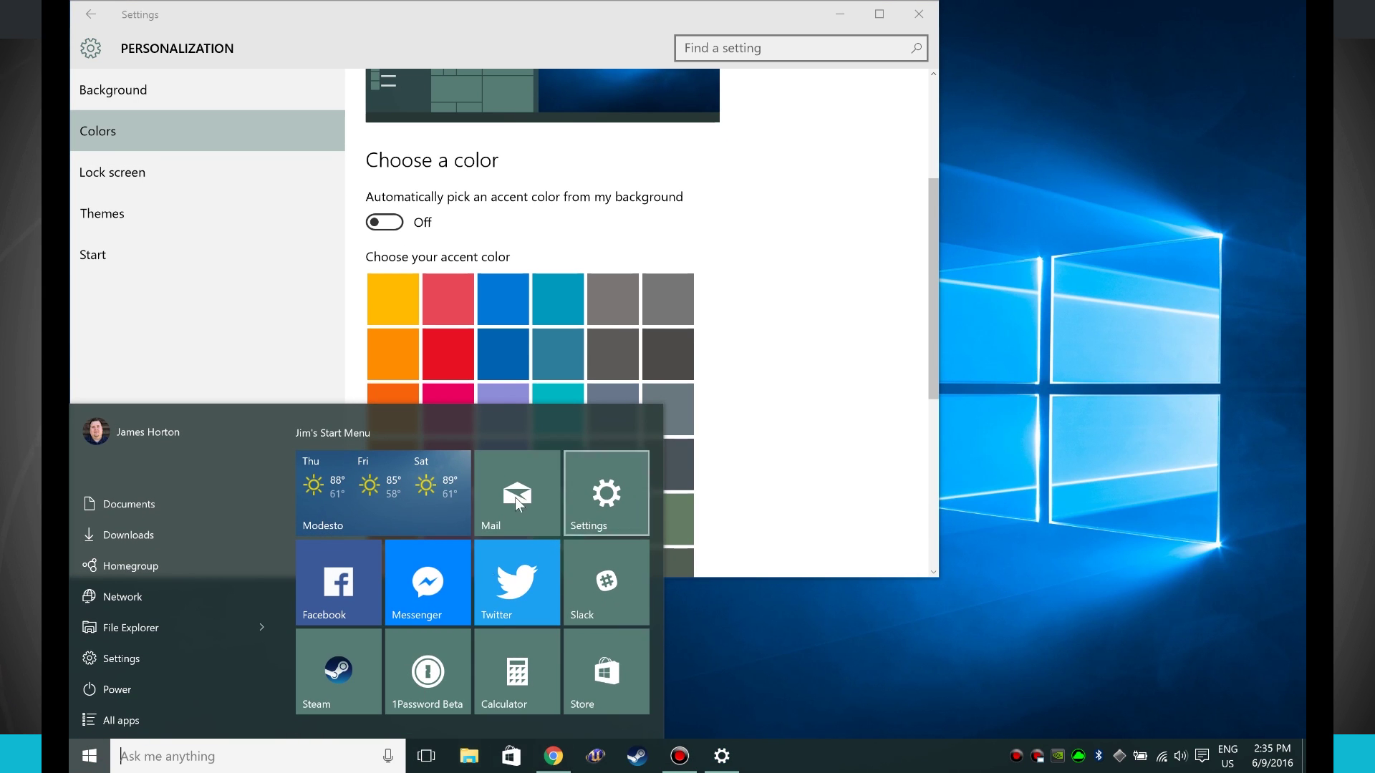
left_click(812, 313)
- Try the extra blue and bright blue accents, finishing on red
scroll(656, 301, "down", 3)
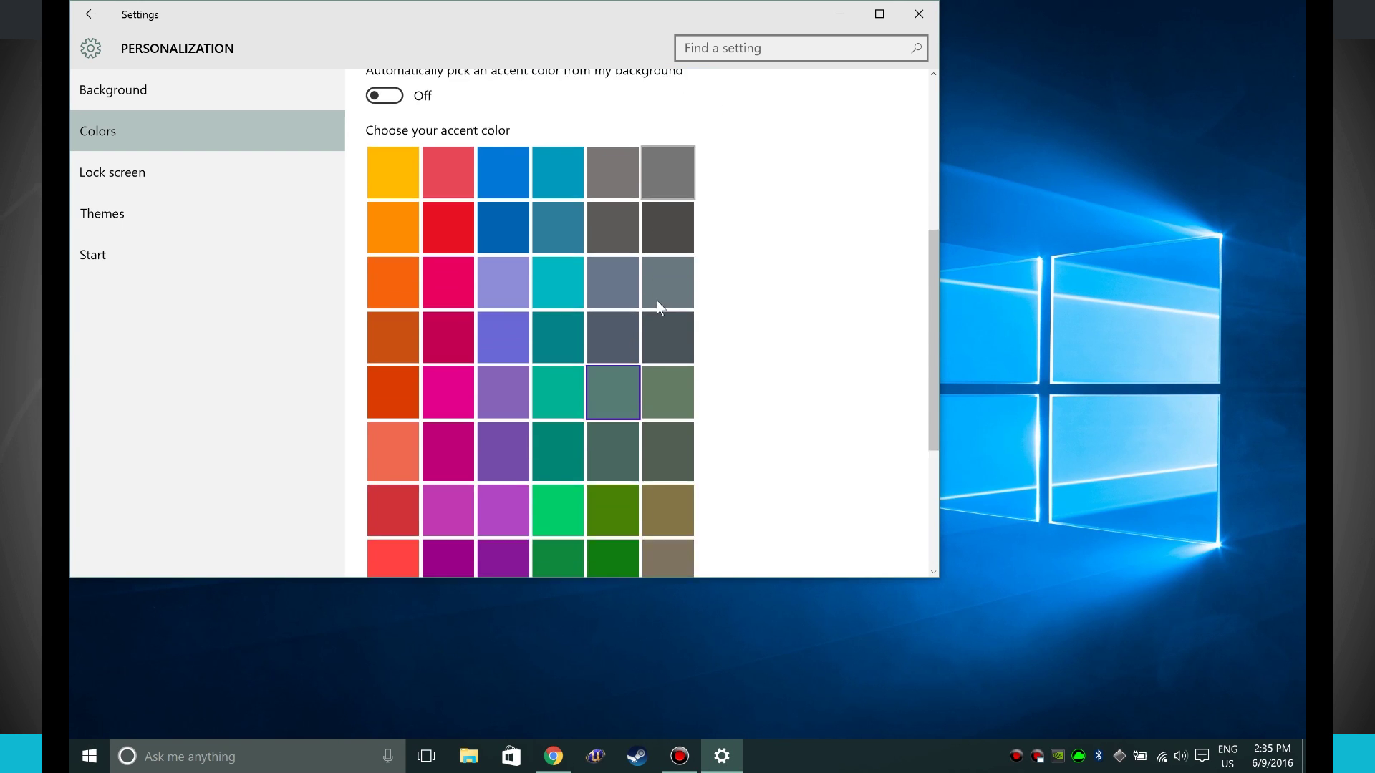
left_click(397, 417)
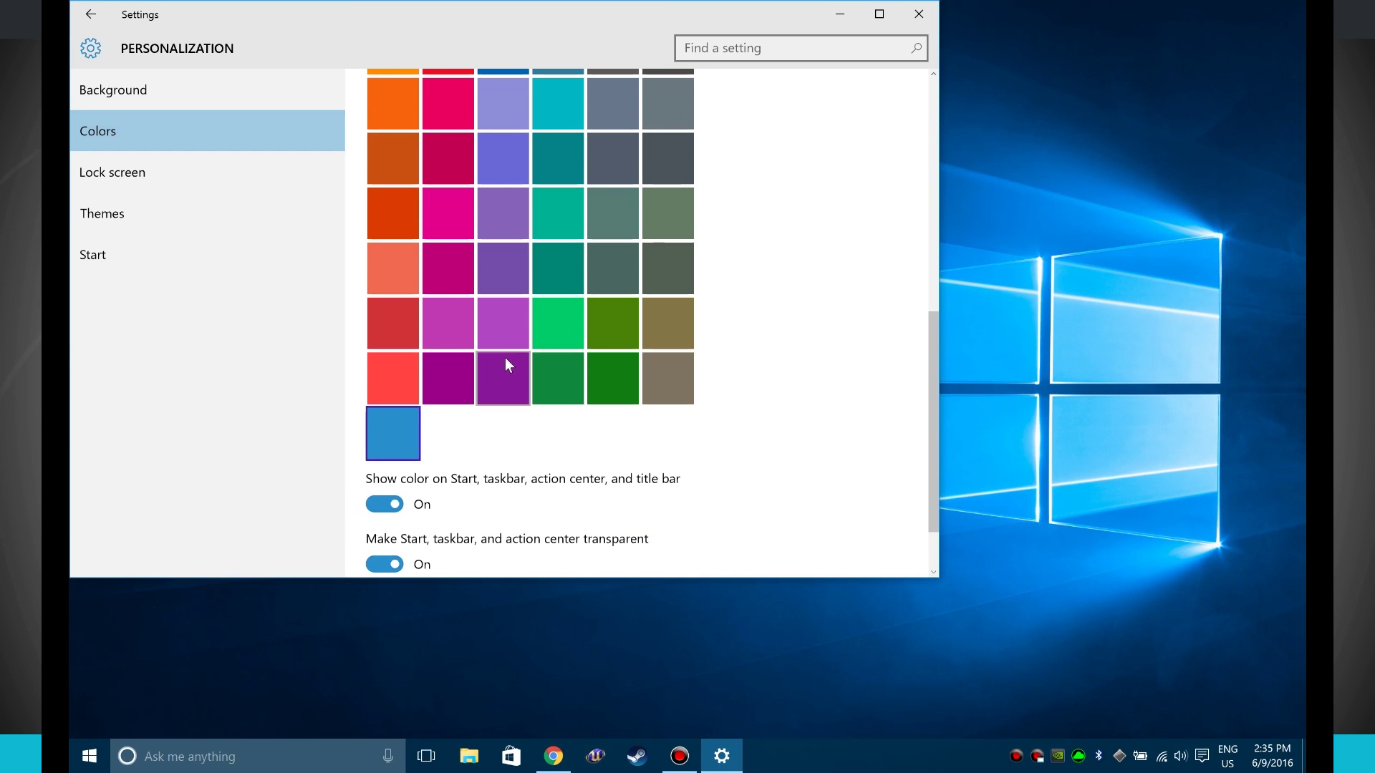
scroll(504, 358, "up", 5)
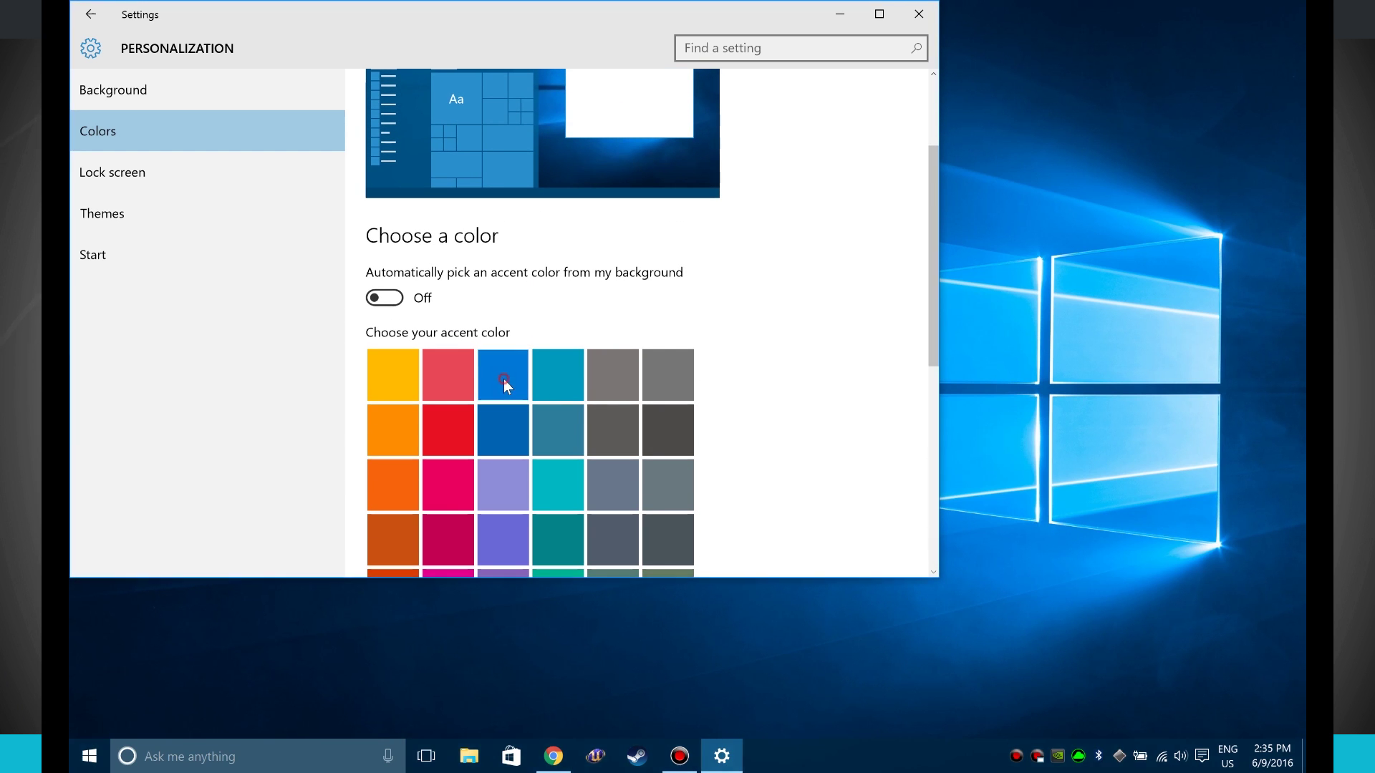
left_click(504, 379)
left_click(449, 432)
scroll(660, 380, "up", 2)
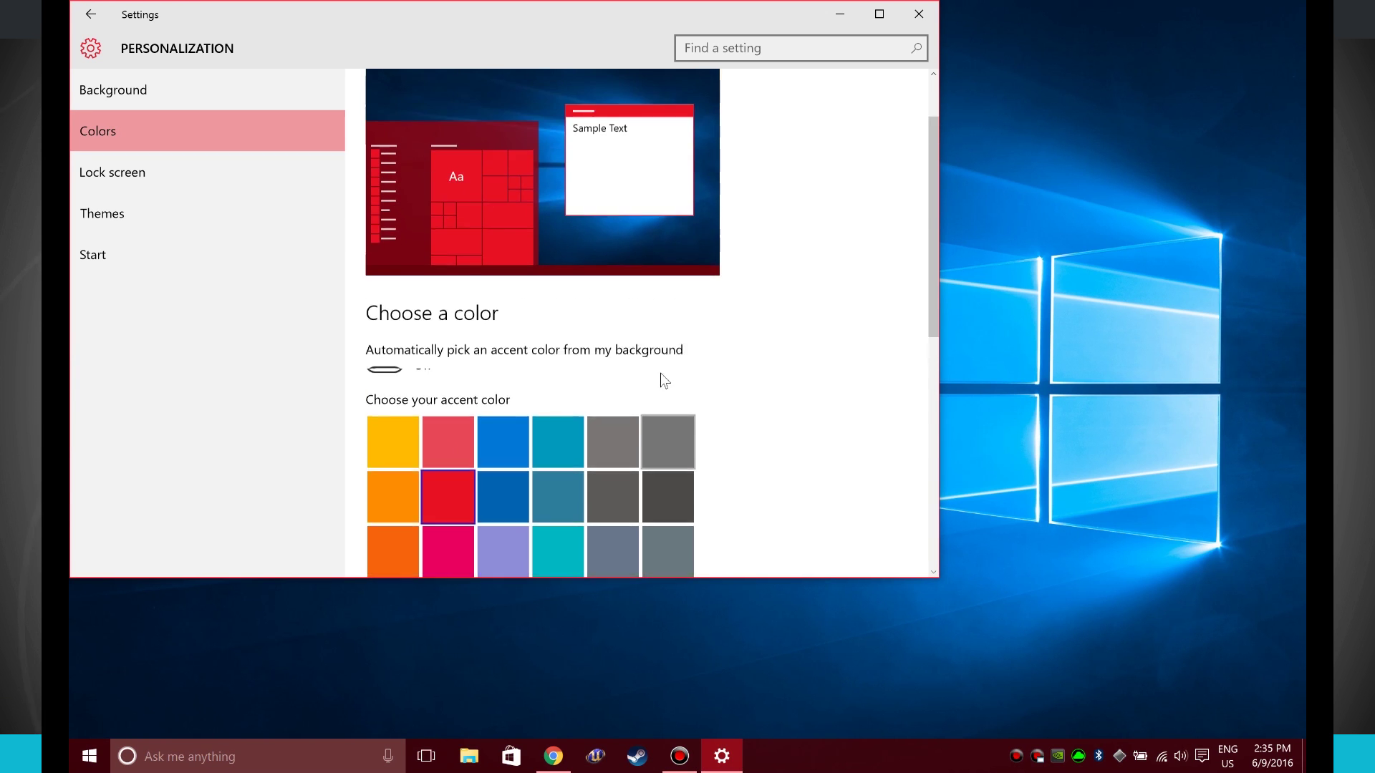
scroll(544, 406, "down", 1)
scroll(543, 406, "down", 7)
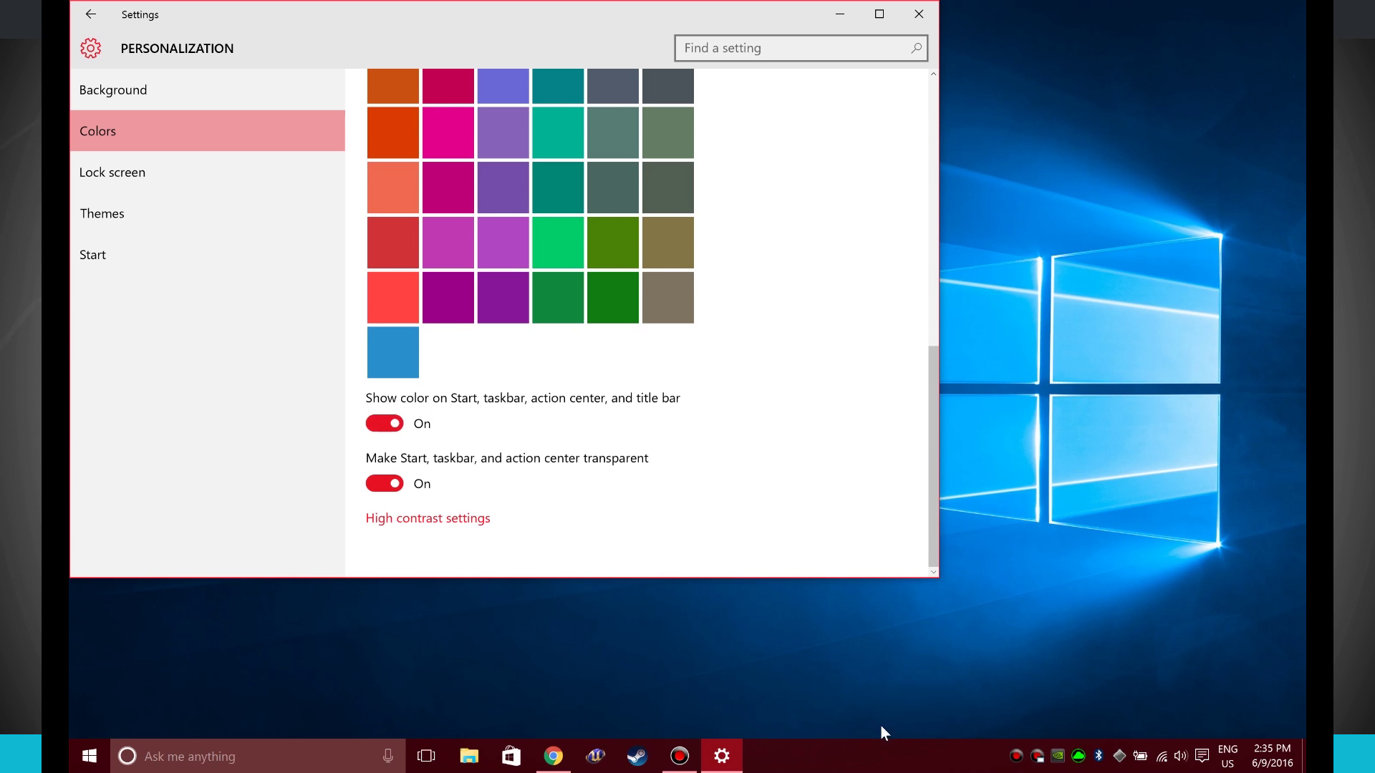
- Switch off accent colour on Start, taskbar and title bars, check Start, then switch it back on
left_click(390, 425)
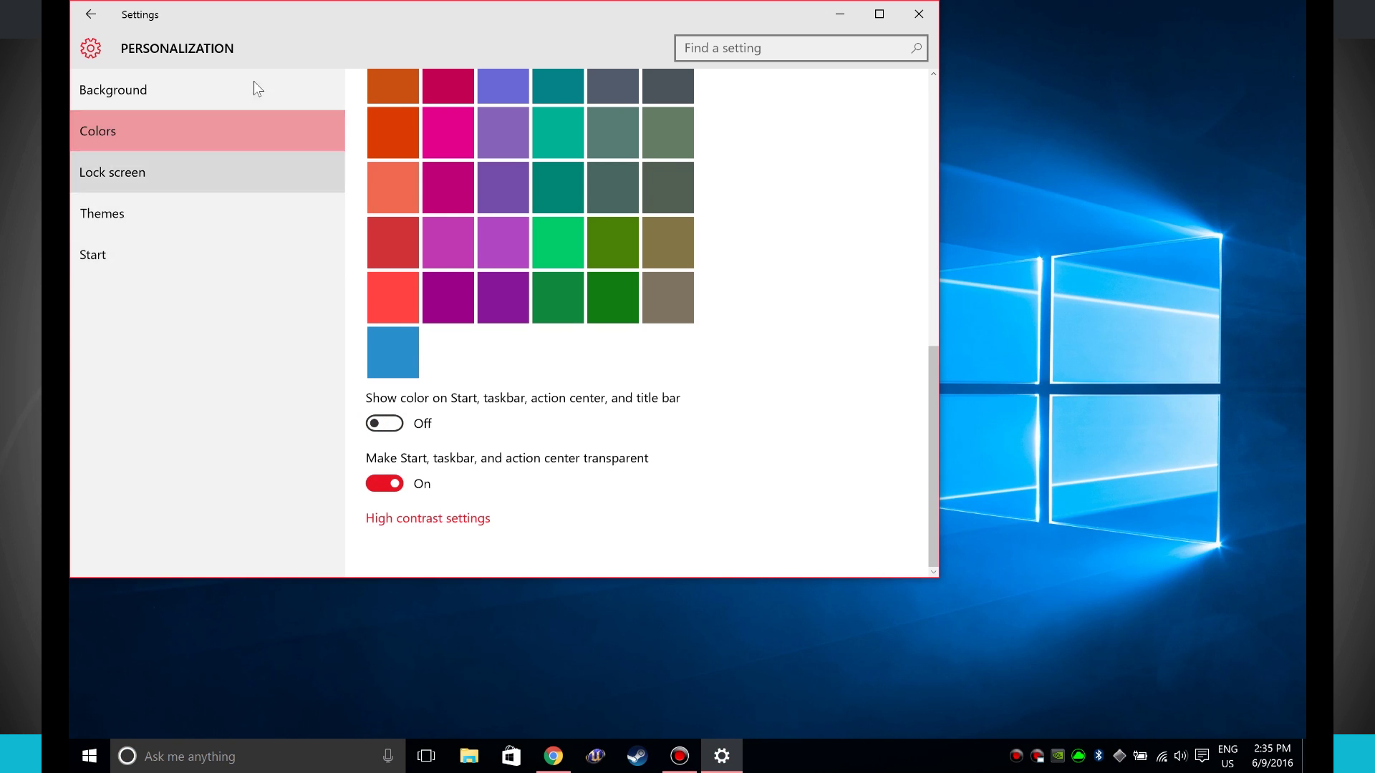
left_click(78, 764)
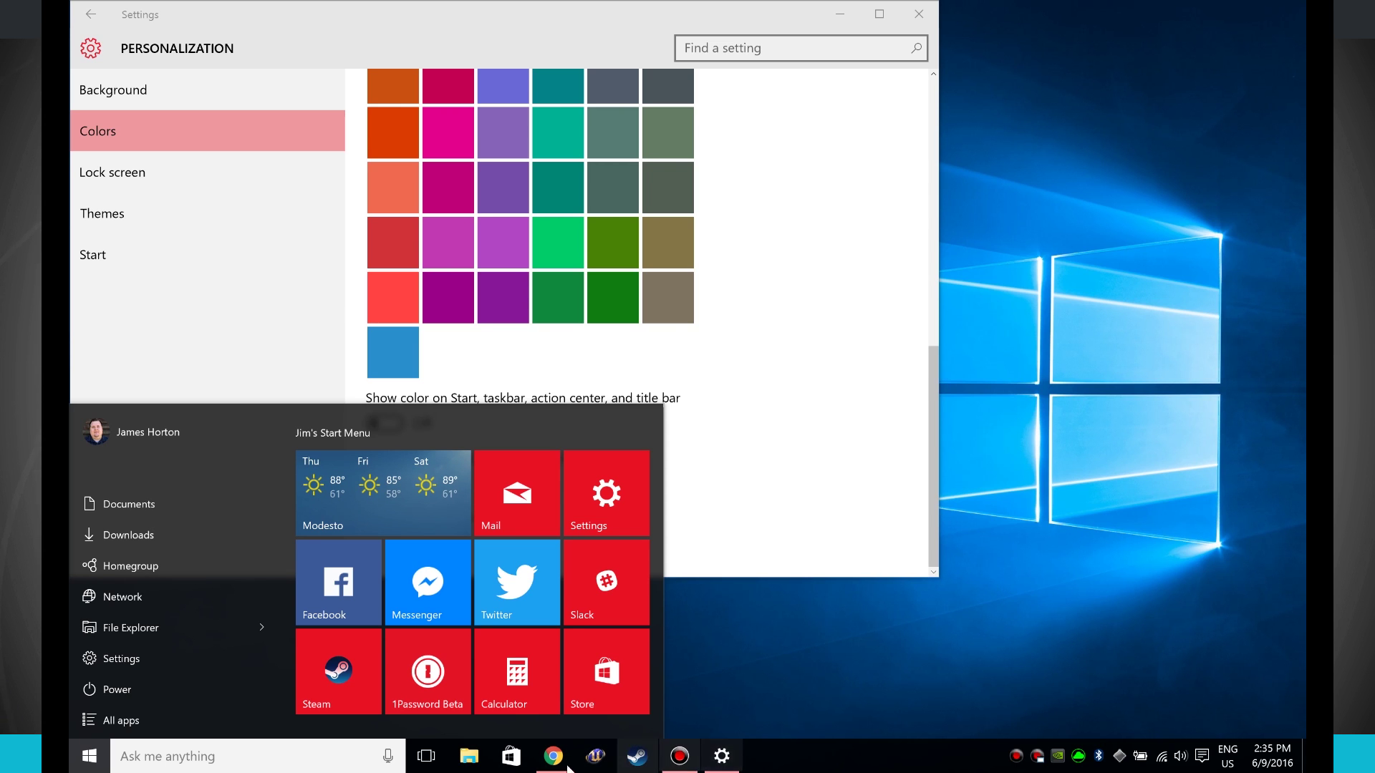
left_click(808, 396)
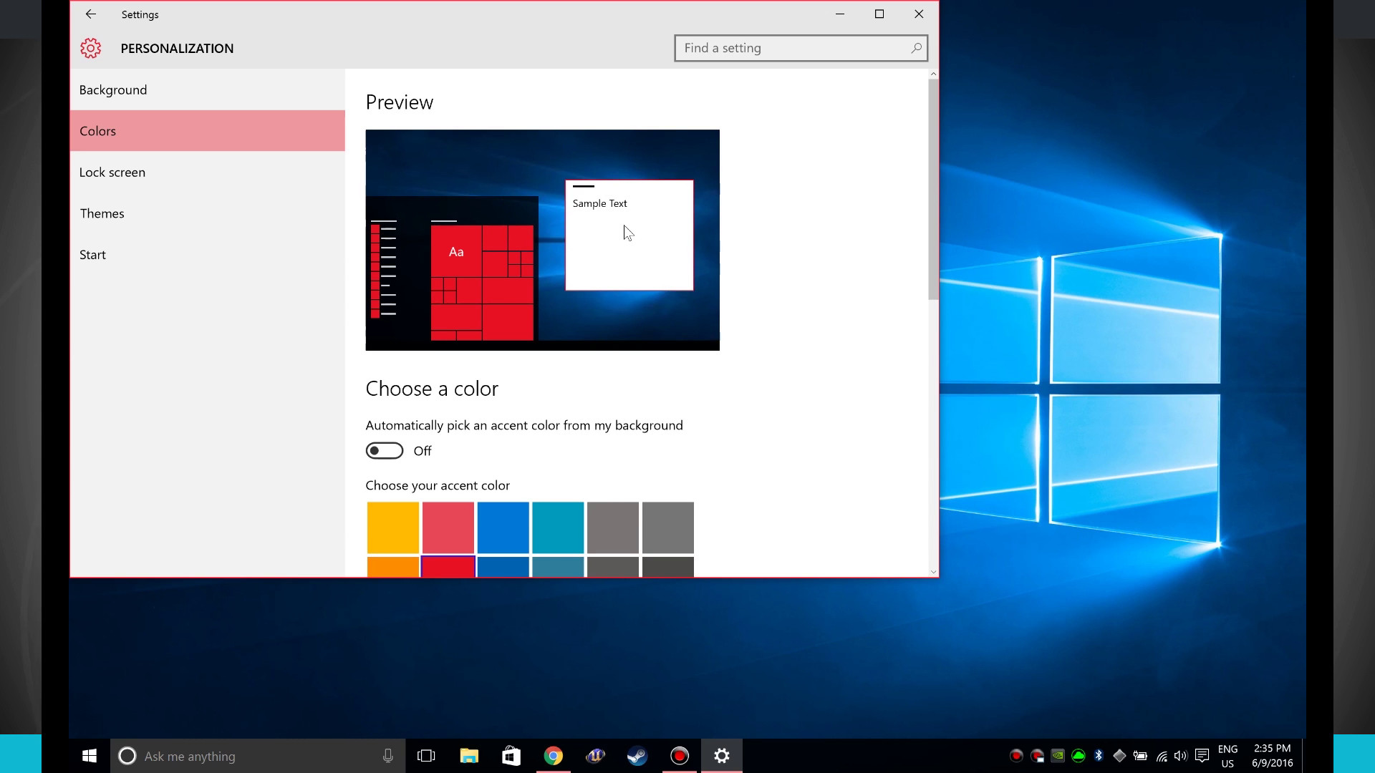
scroll(605, 238, "down", 10)
left_click(385, 424)
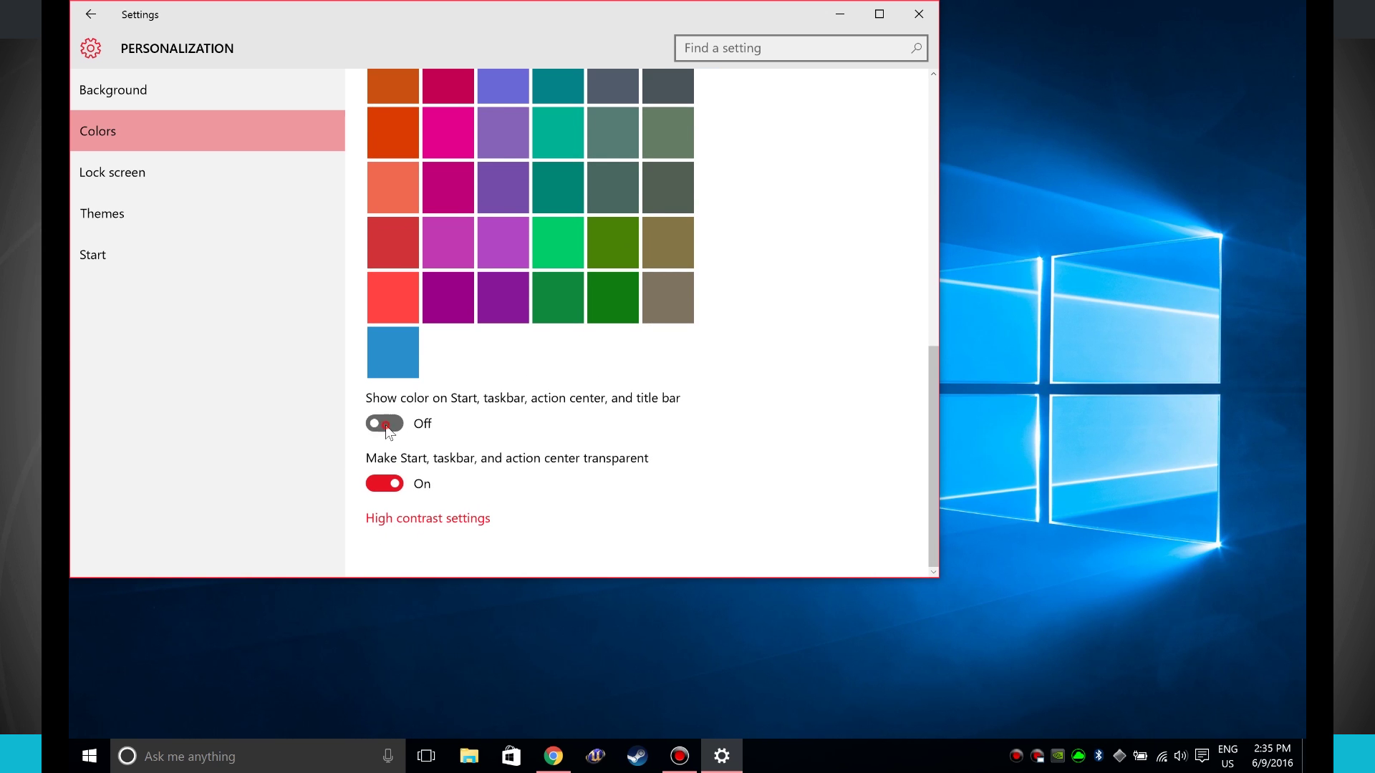
scroll(737, 344, "up", 10)
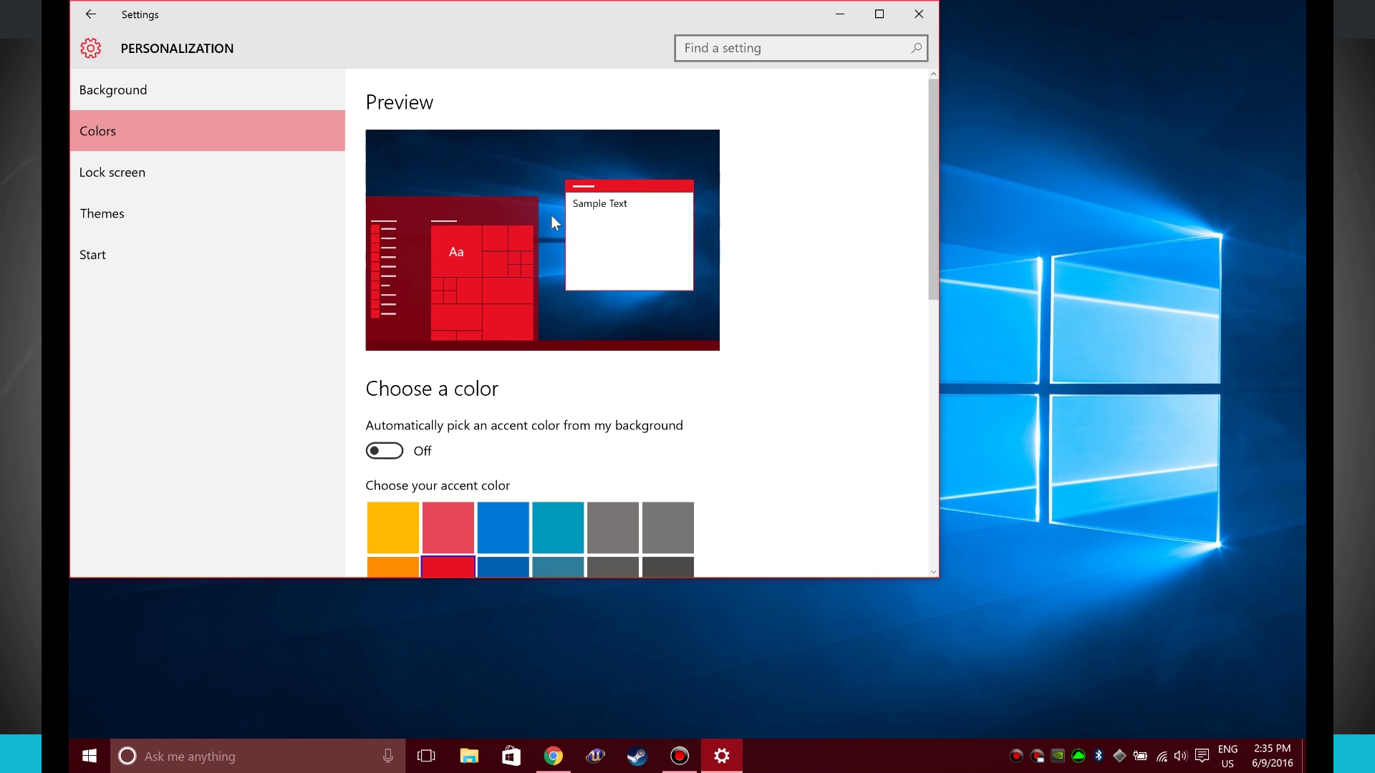
scroll(727, 392, "down", 10)
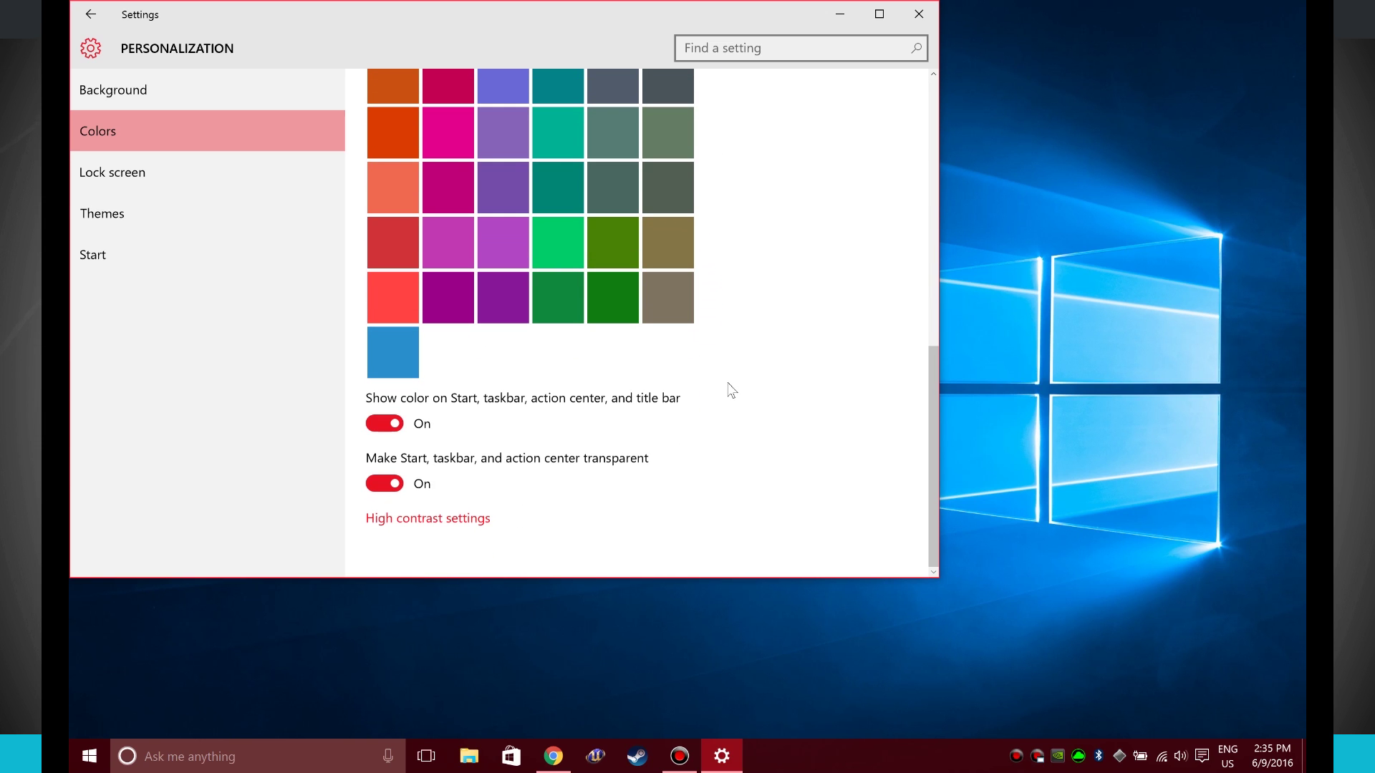
left_click(392, 485)
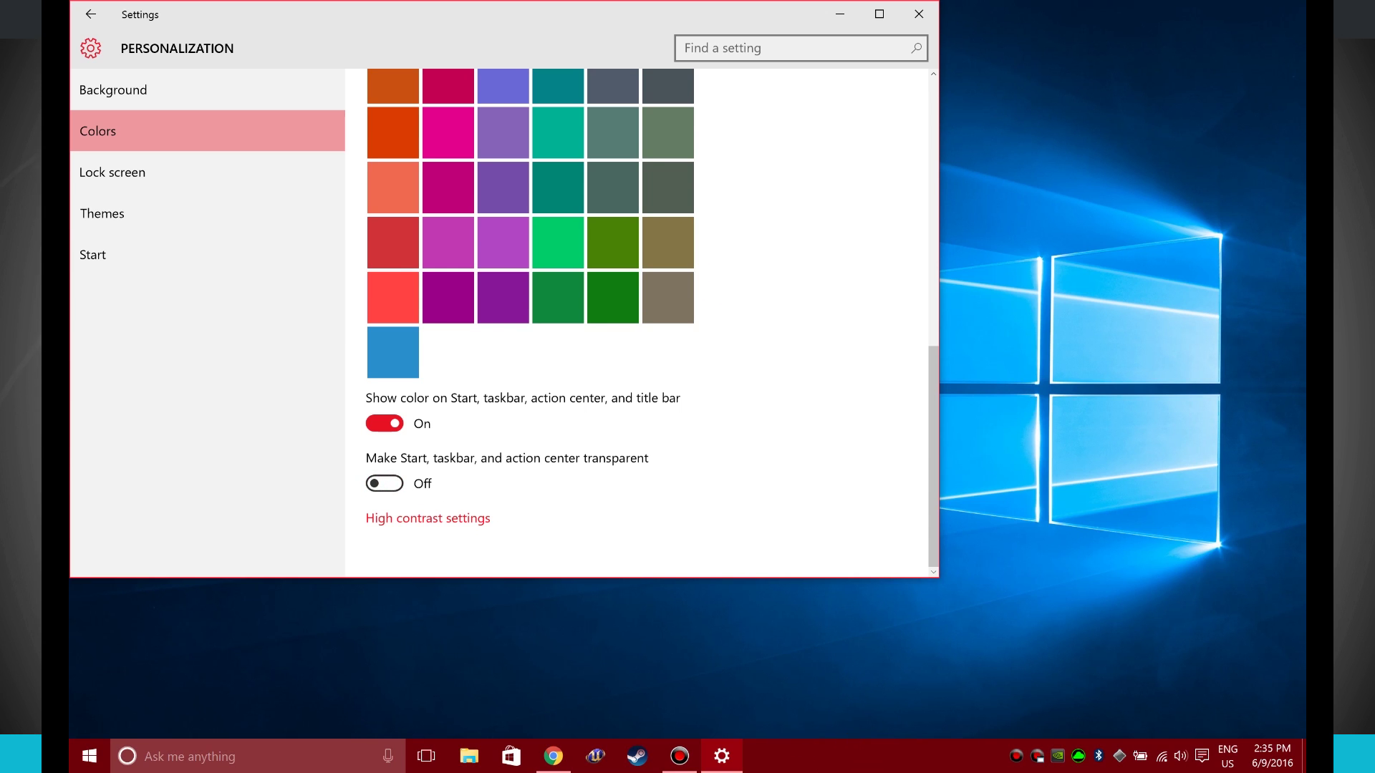
left_click(89, 756)
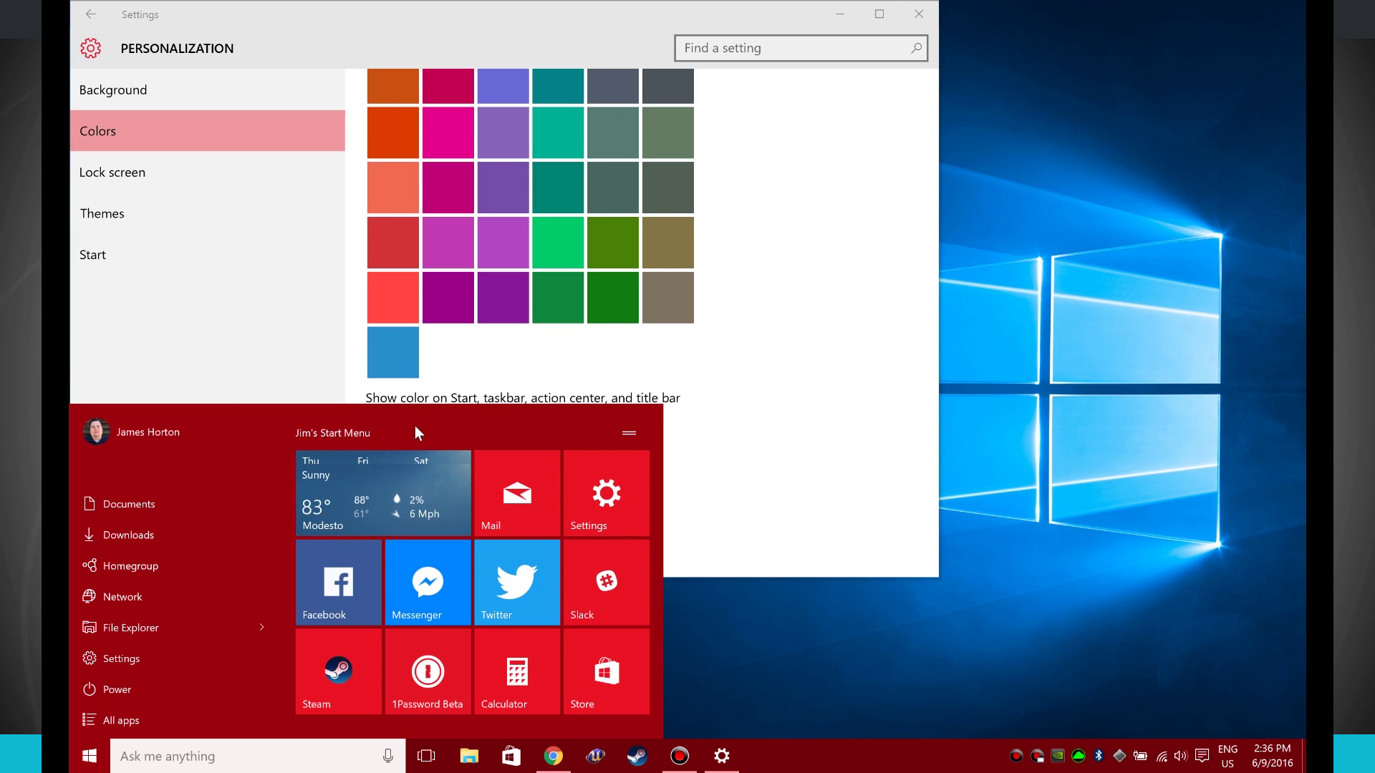
left_click(552, 398)
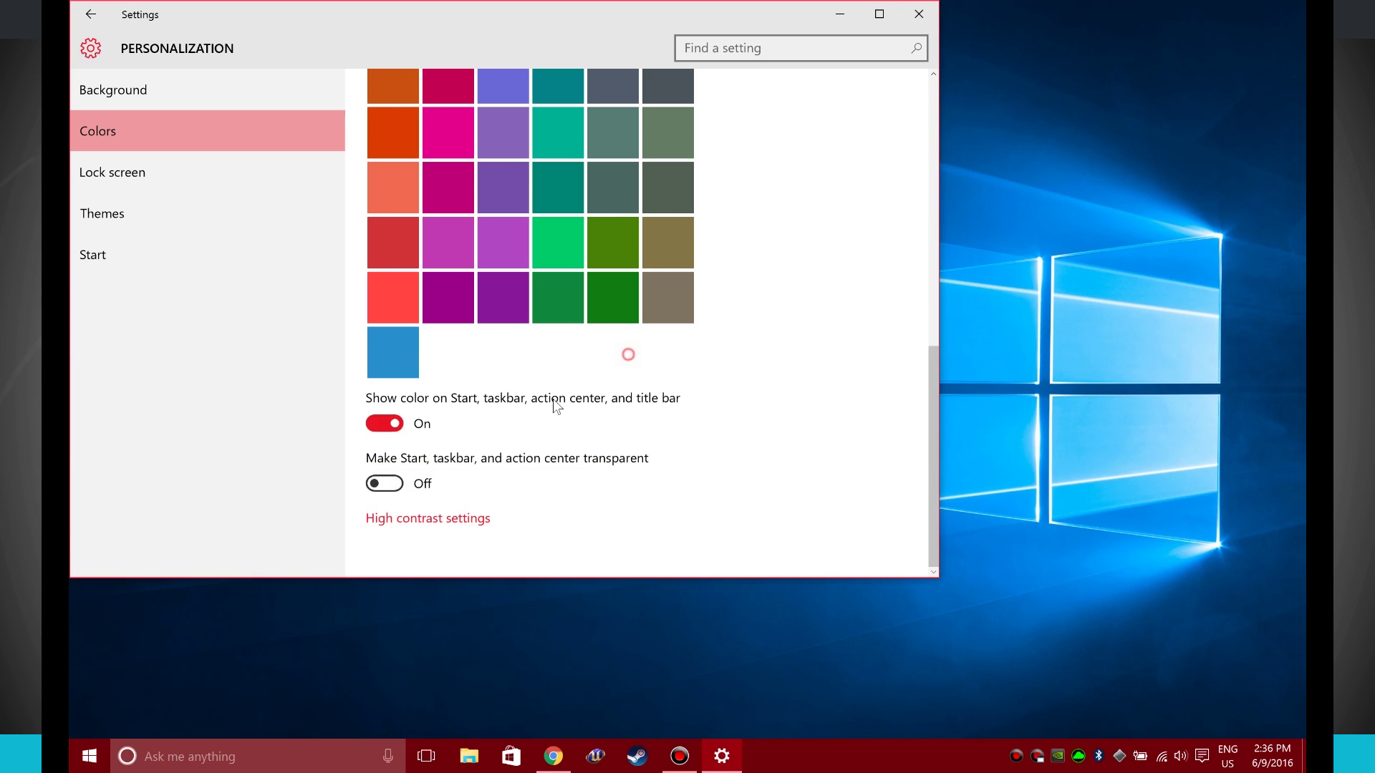
left_click(384, 484)
left_click(89, 756)
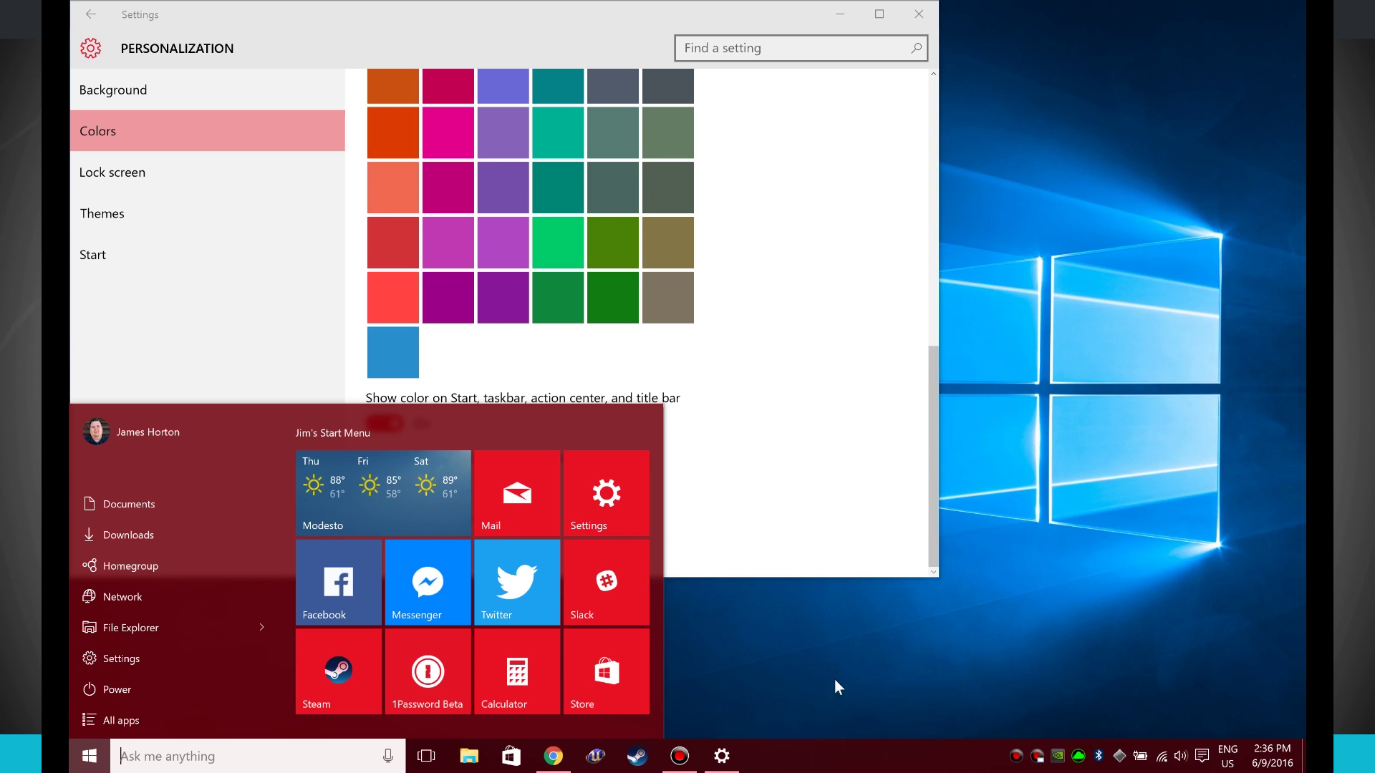
left_click(802, 392)
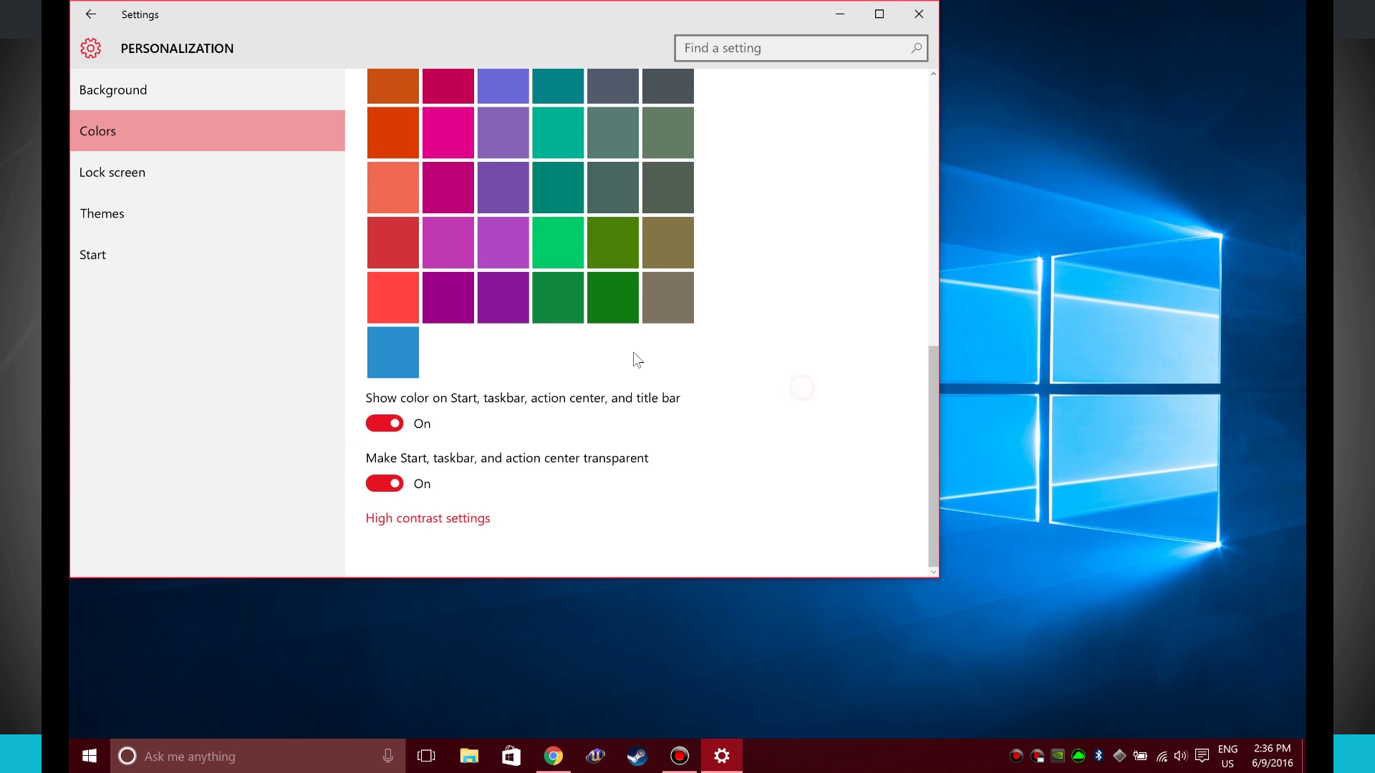
- Set the family photo as wallpaper and view it behind the Start menu
left_click(263, 88)
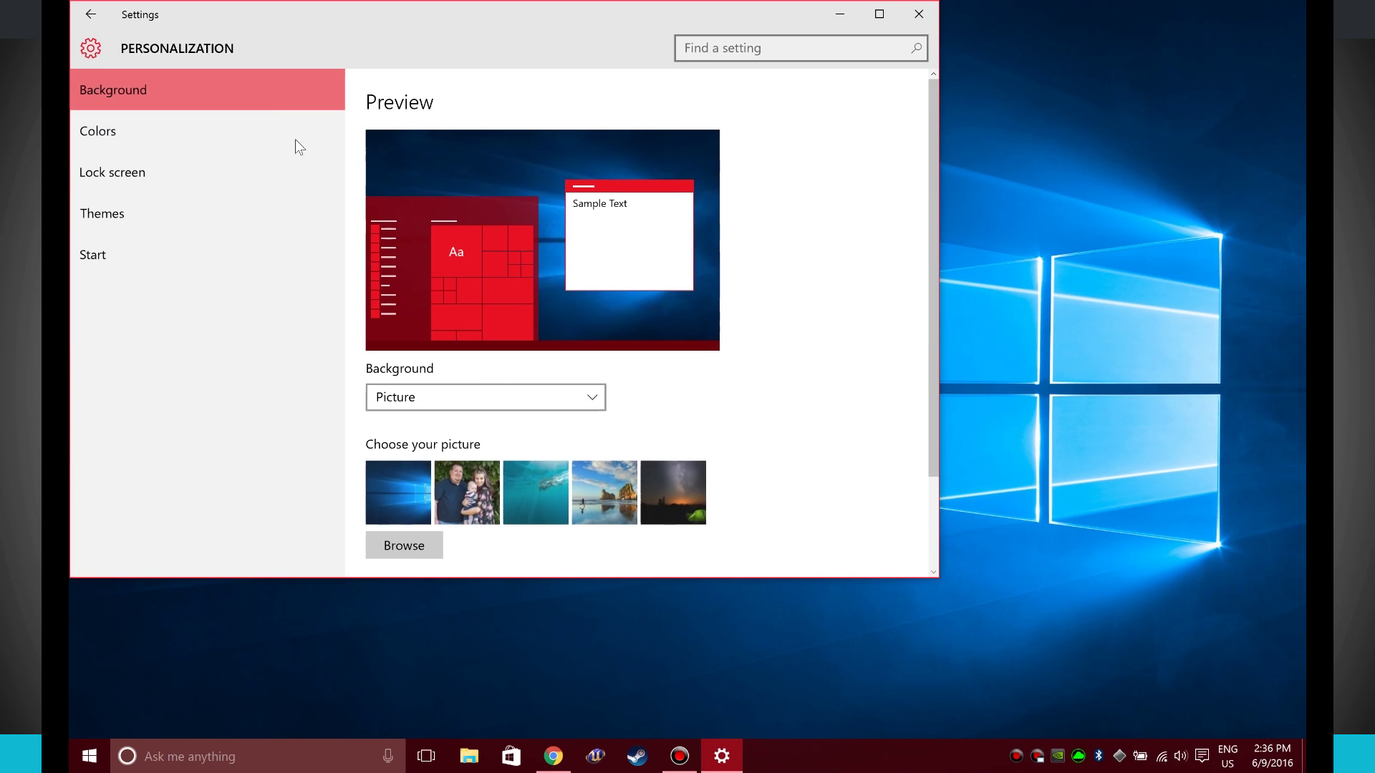
left_click(486, 493)
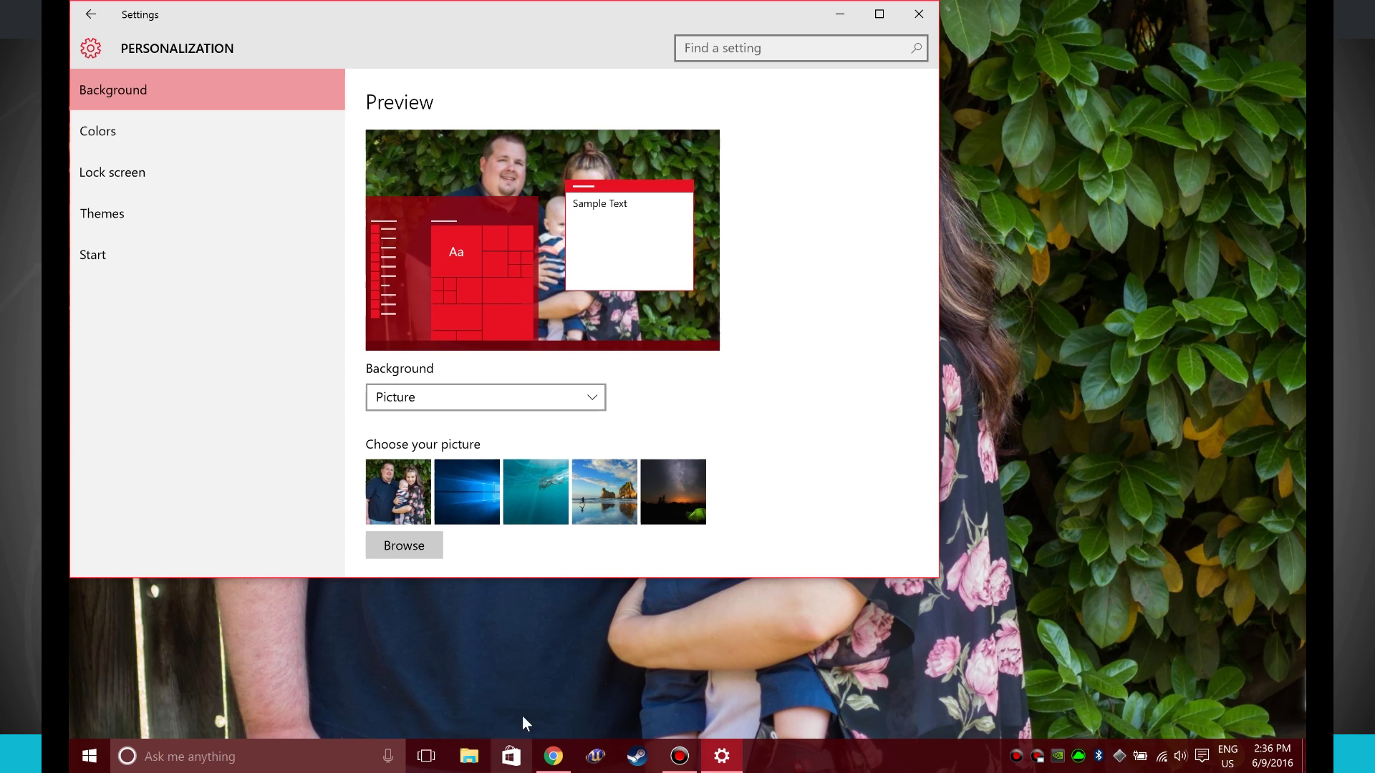
left_click(72, 765)
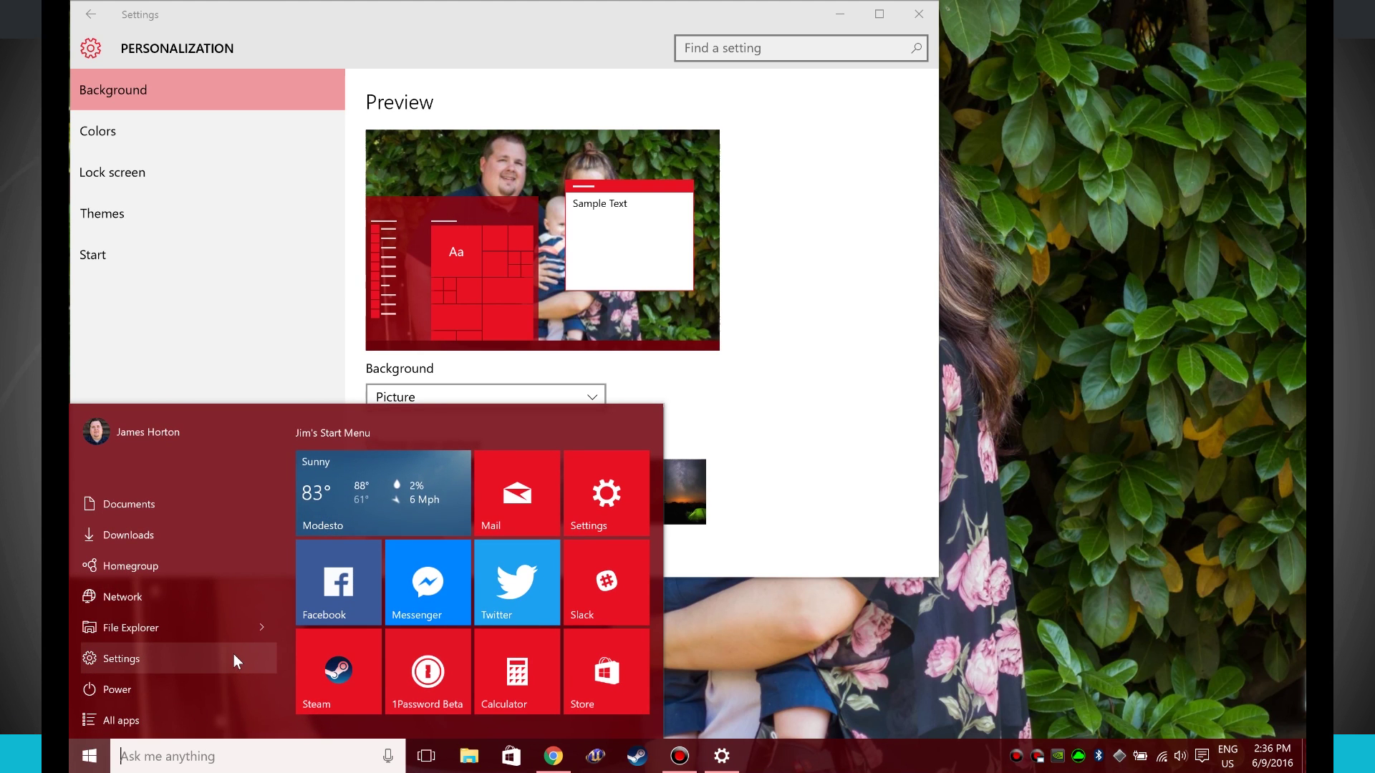
left_click(233, 654)
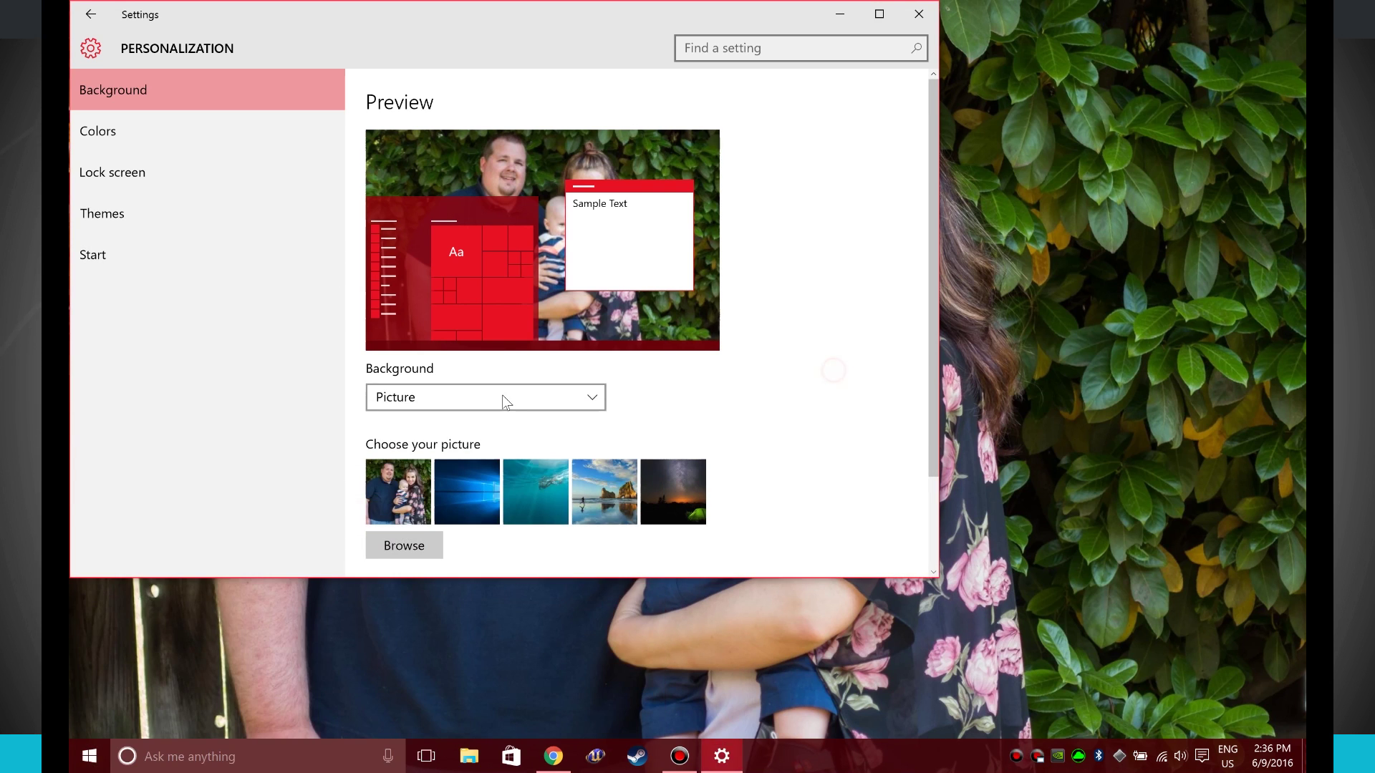
- Try the default Windows and beach wallpapers, then reselect the family photo
left_click(466, 492)
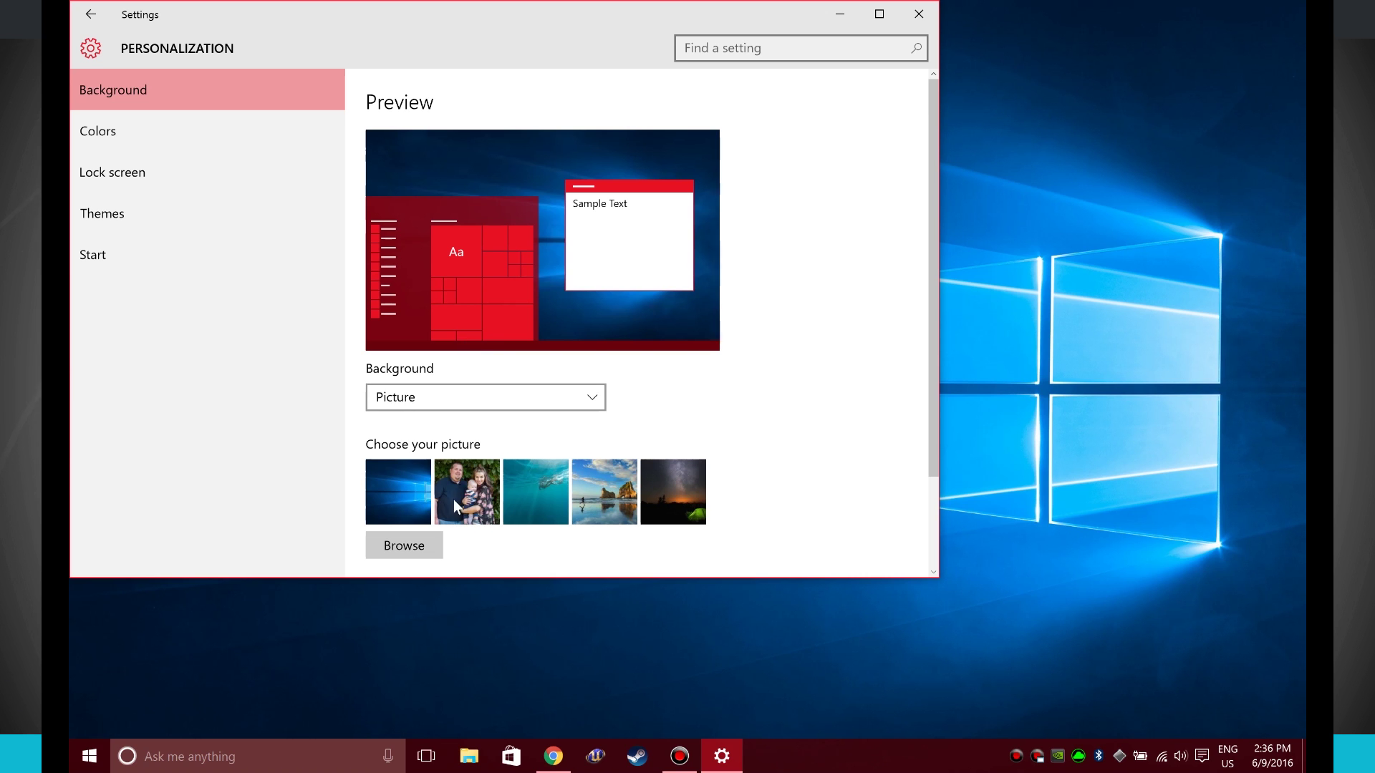
left_click(619, 487)
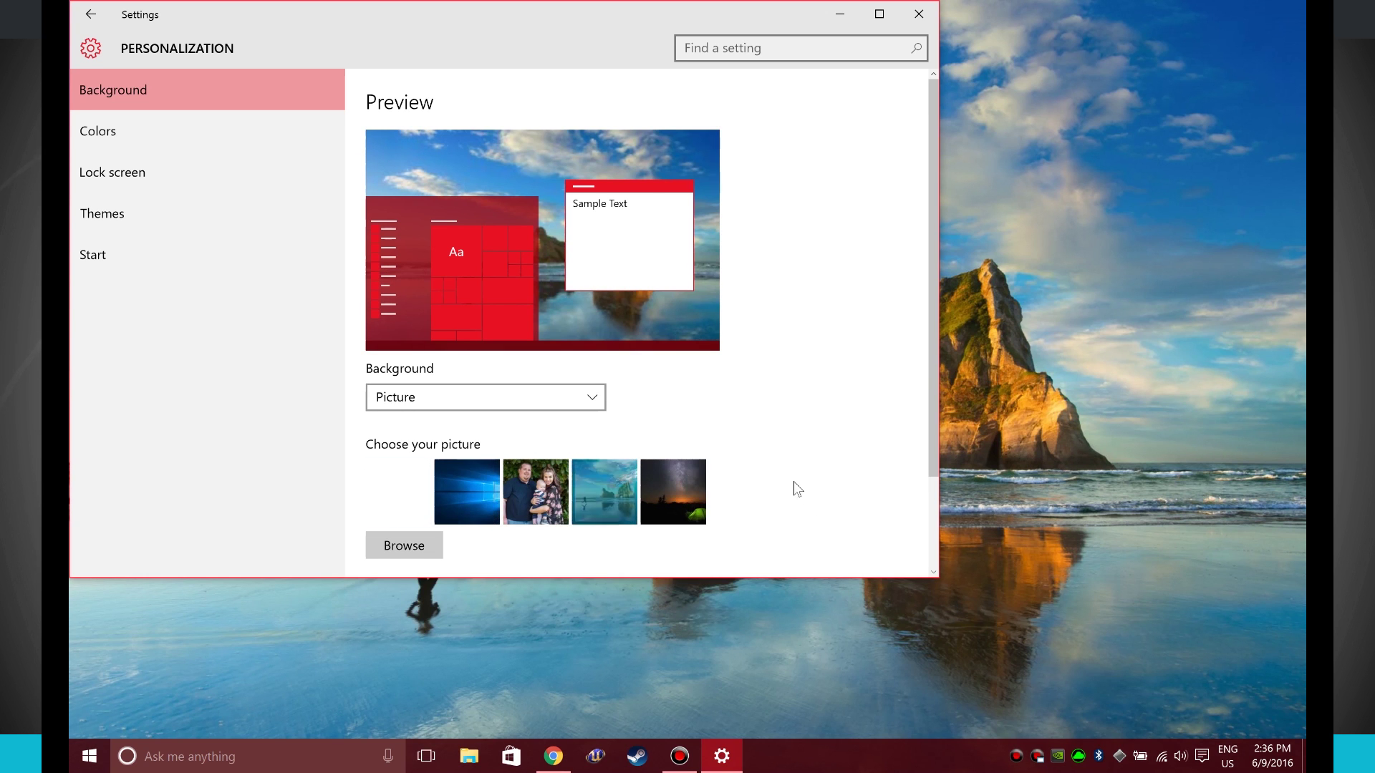
left_click(534, 502)
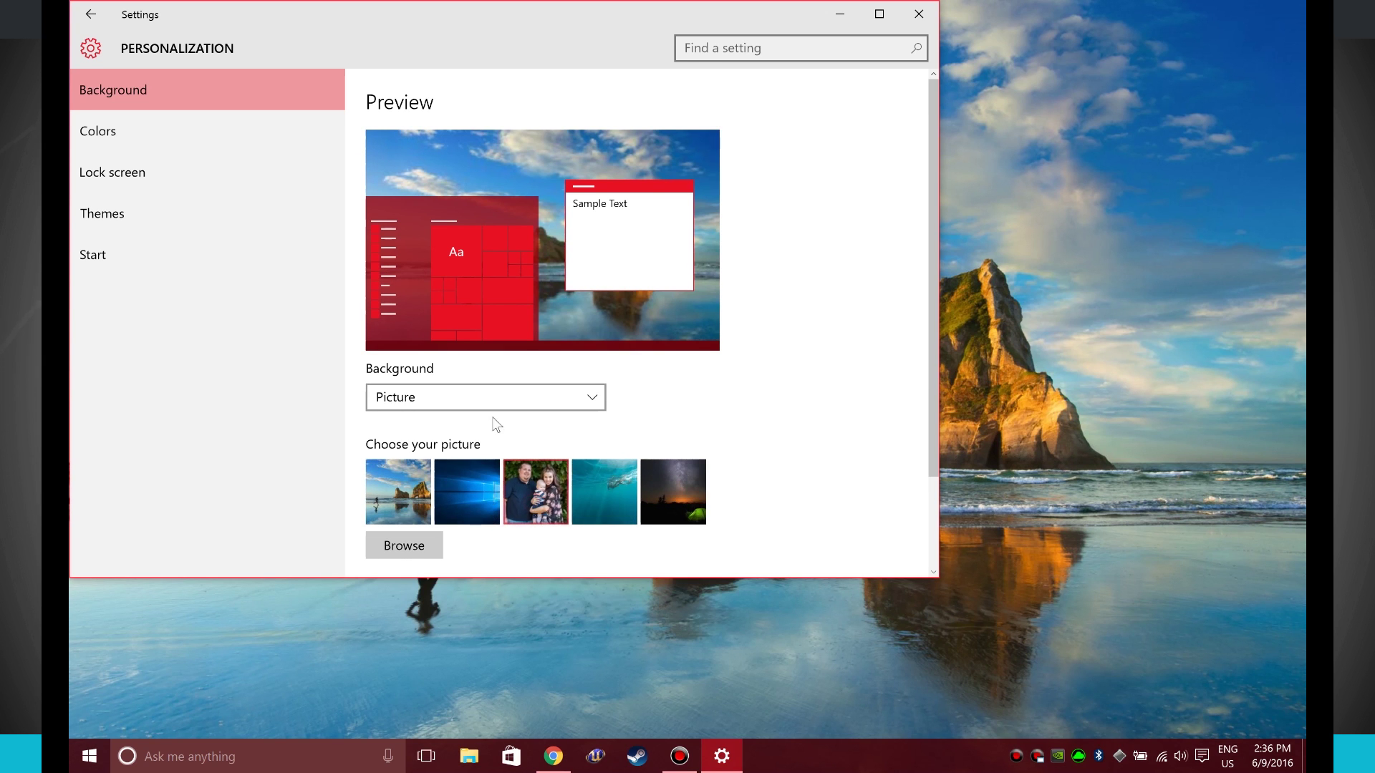
left_click(182, 136)
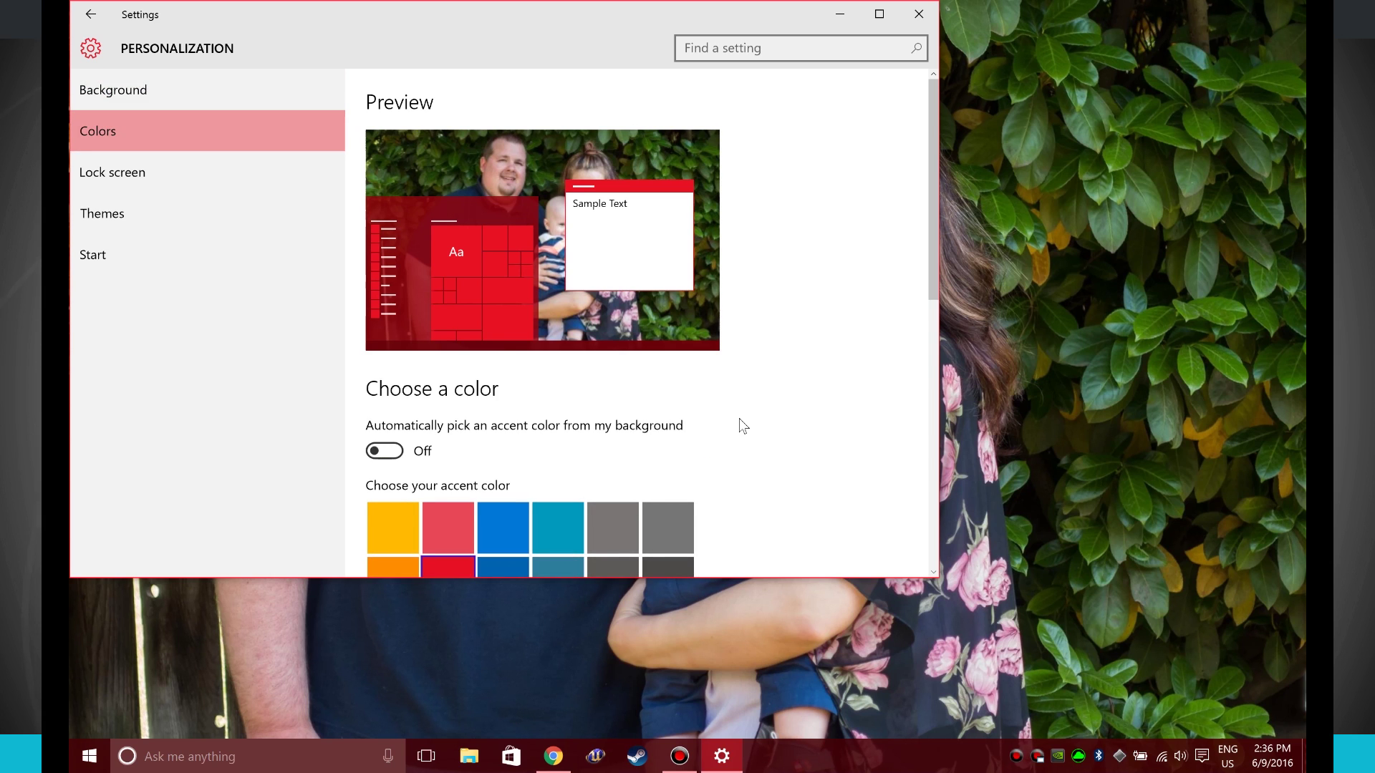
- From Colors, open High contrast settings and preview High Contrast #1, #2, then Black
scroll(745, 424, "down", 10)
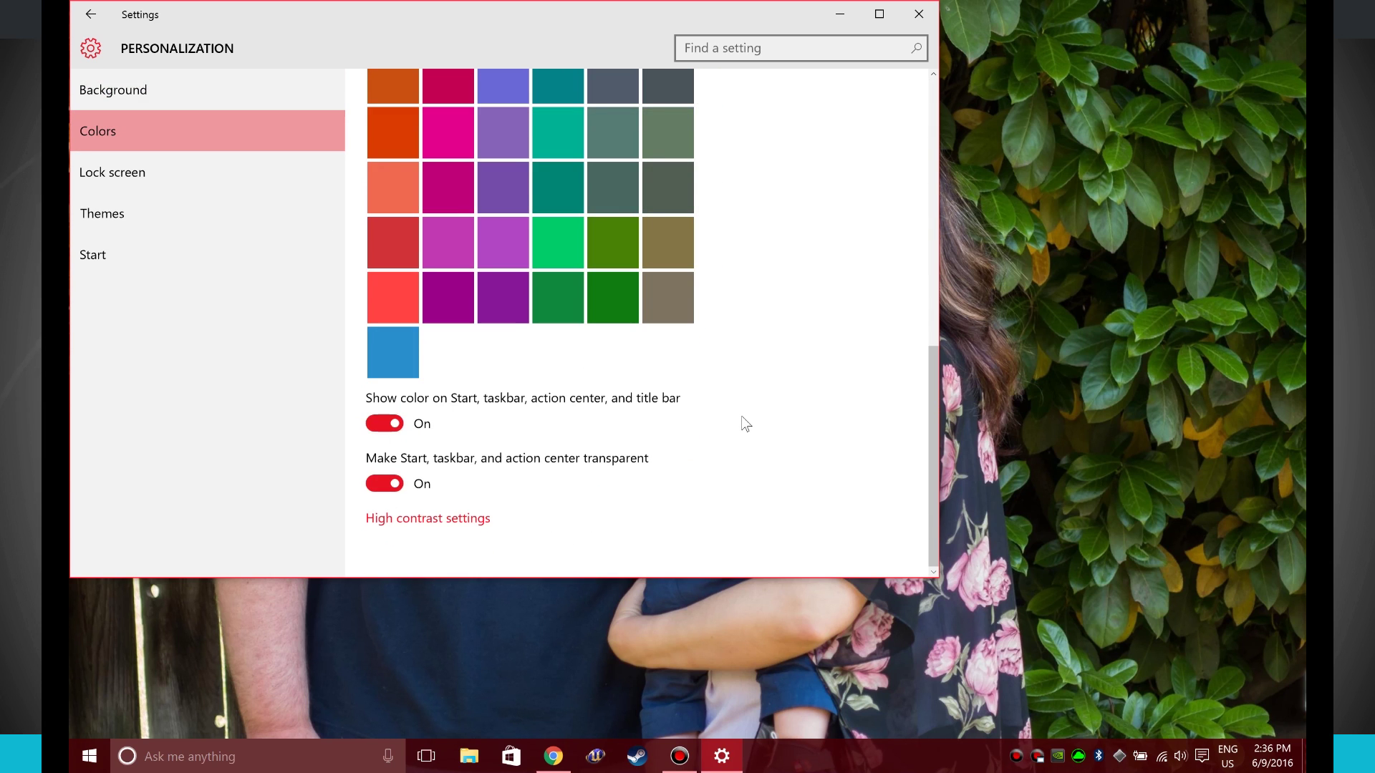
left_click(461, 519)
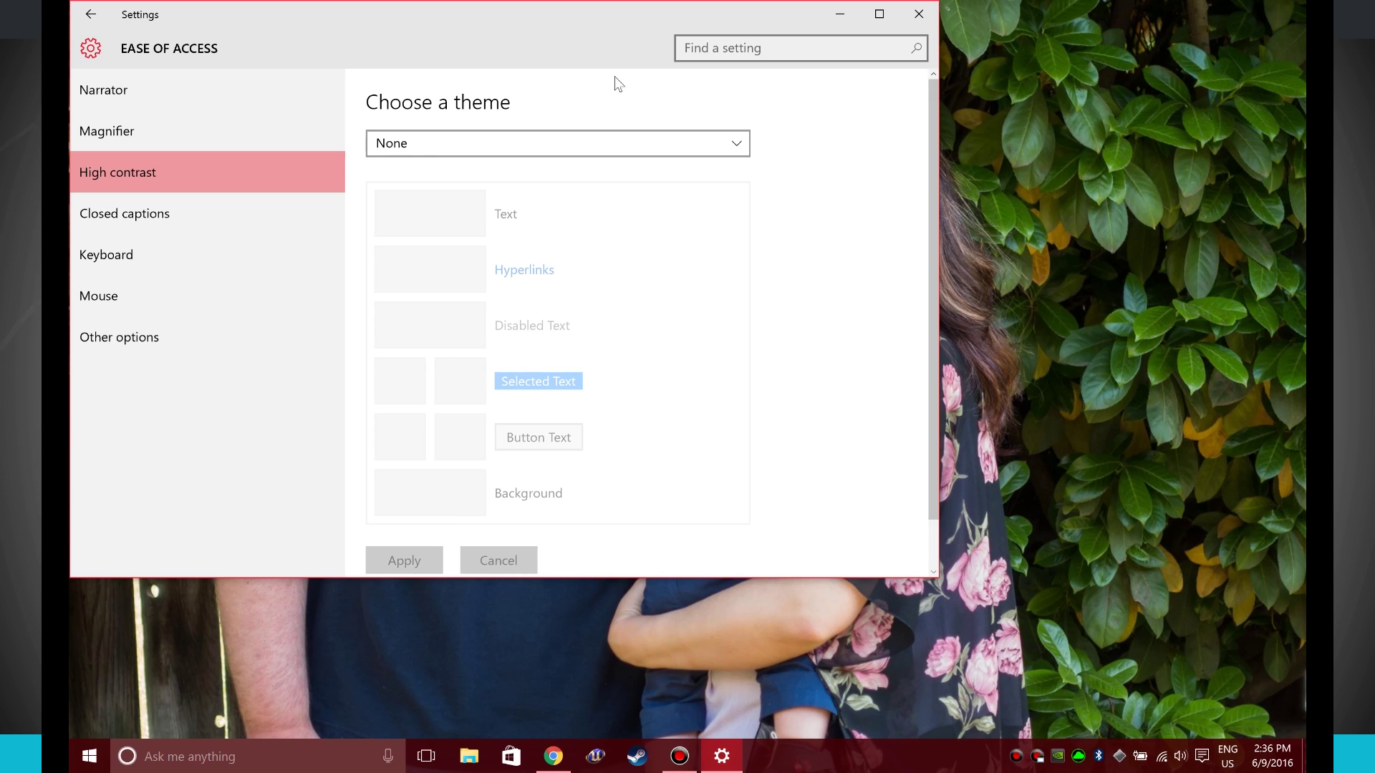
left_click(617, 142)
left_click(584, 174)
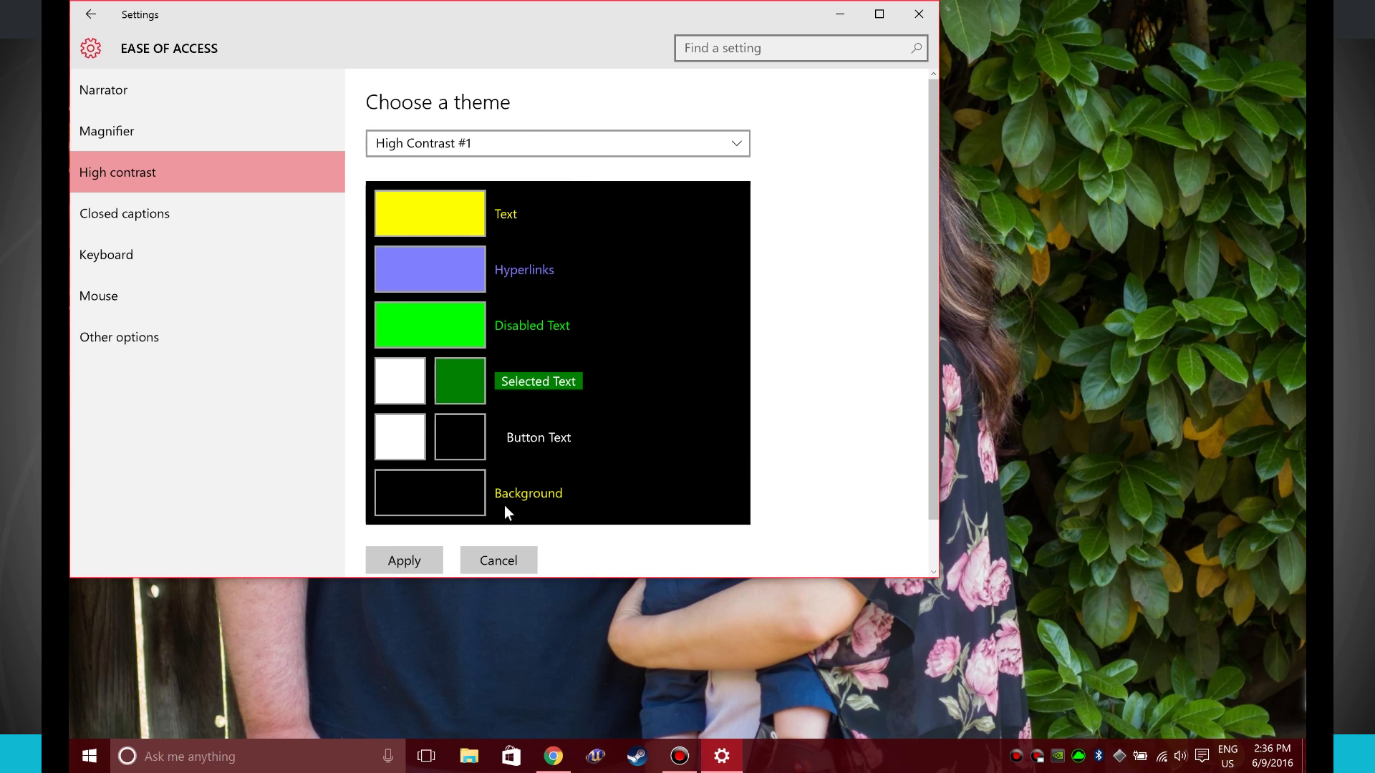
left_click(604, 143)
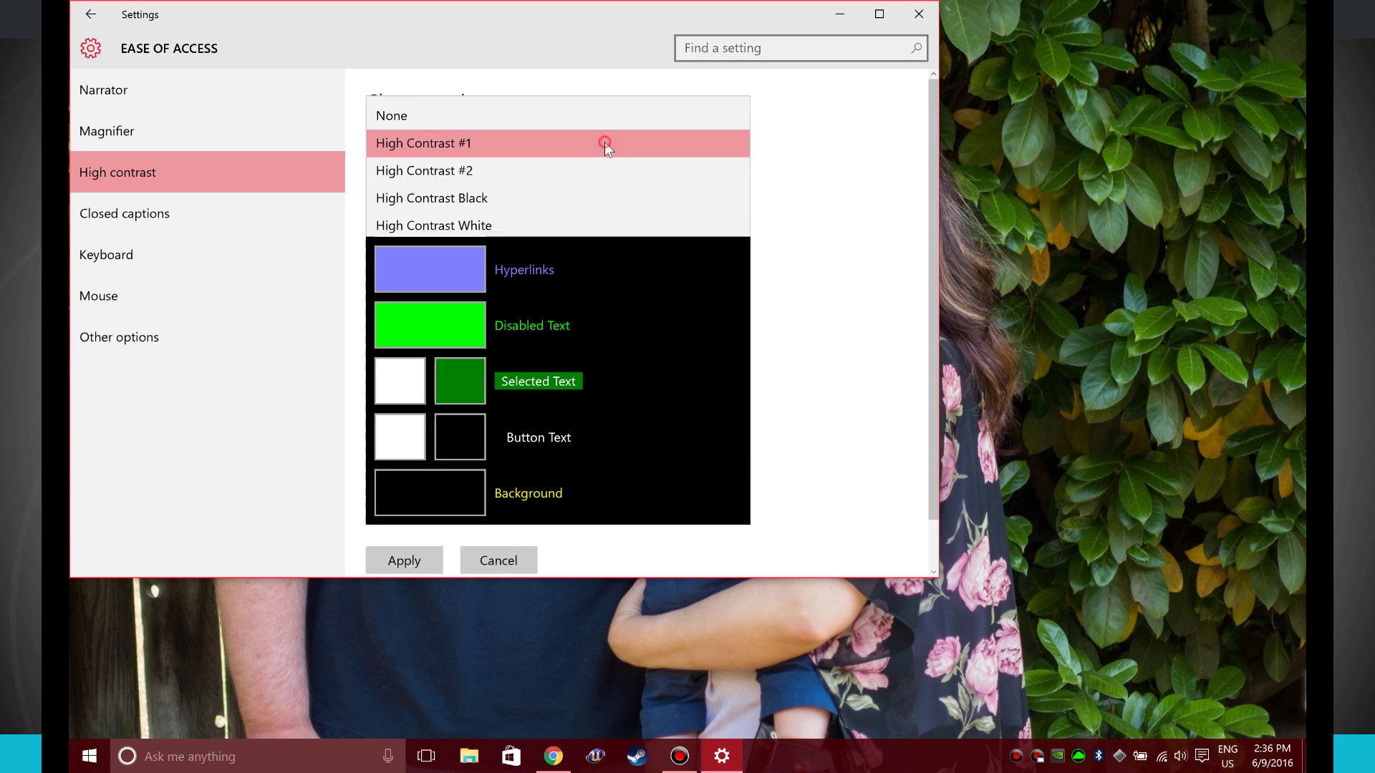
left_click(593, 182)
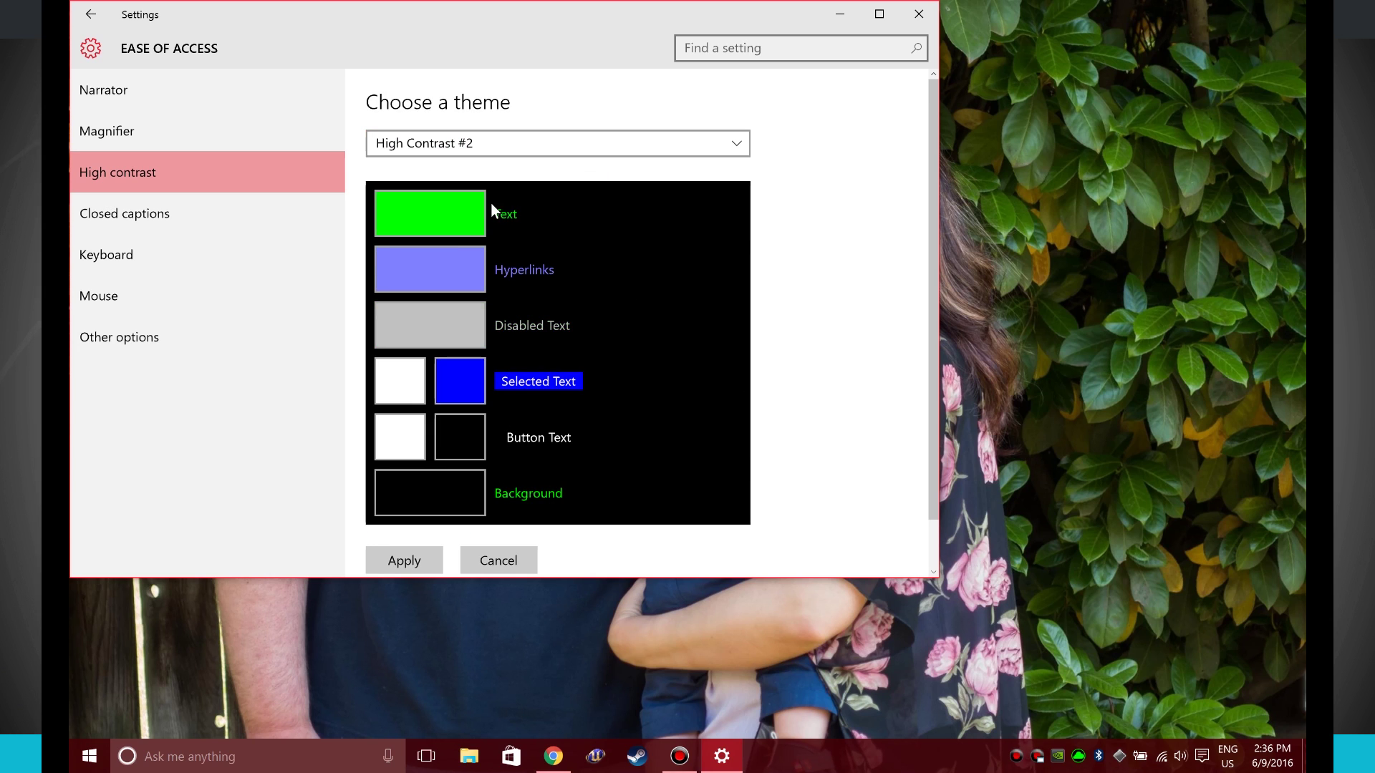
left_click(580, 143)
left_click(571, 177)
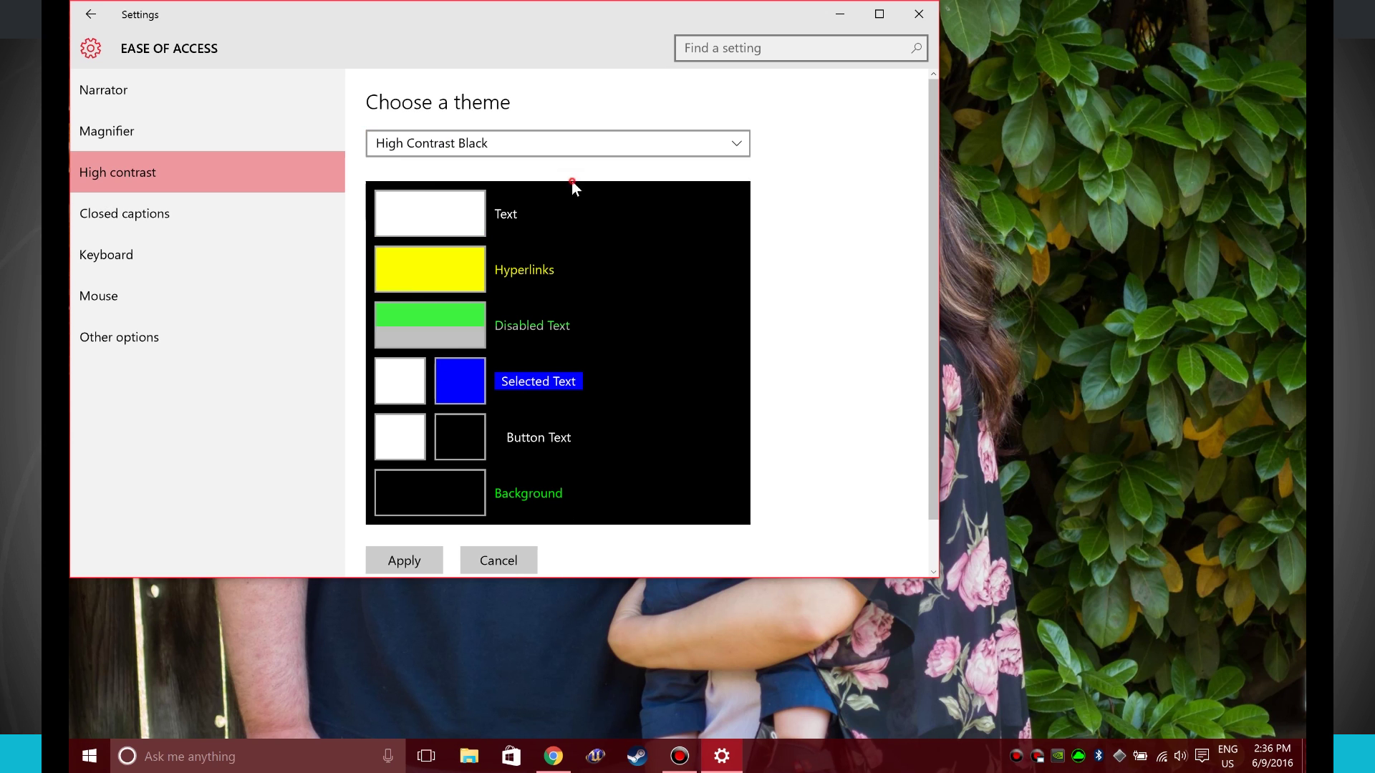
- Apply High Contrast Black, then set the theme to None and apply again
left_click(399, 552)
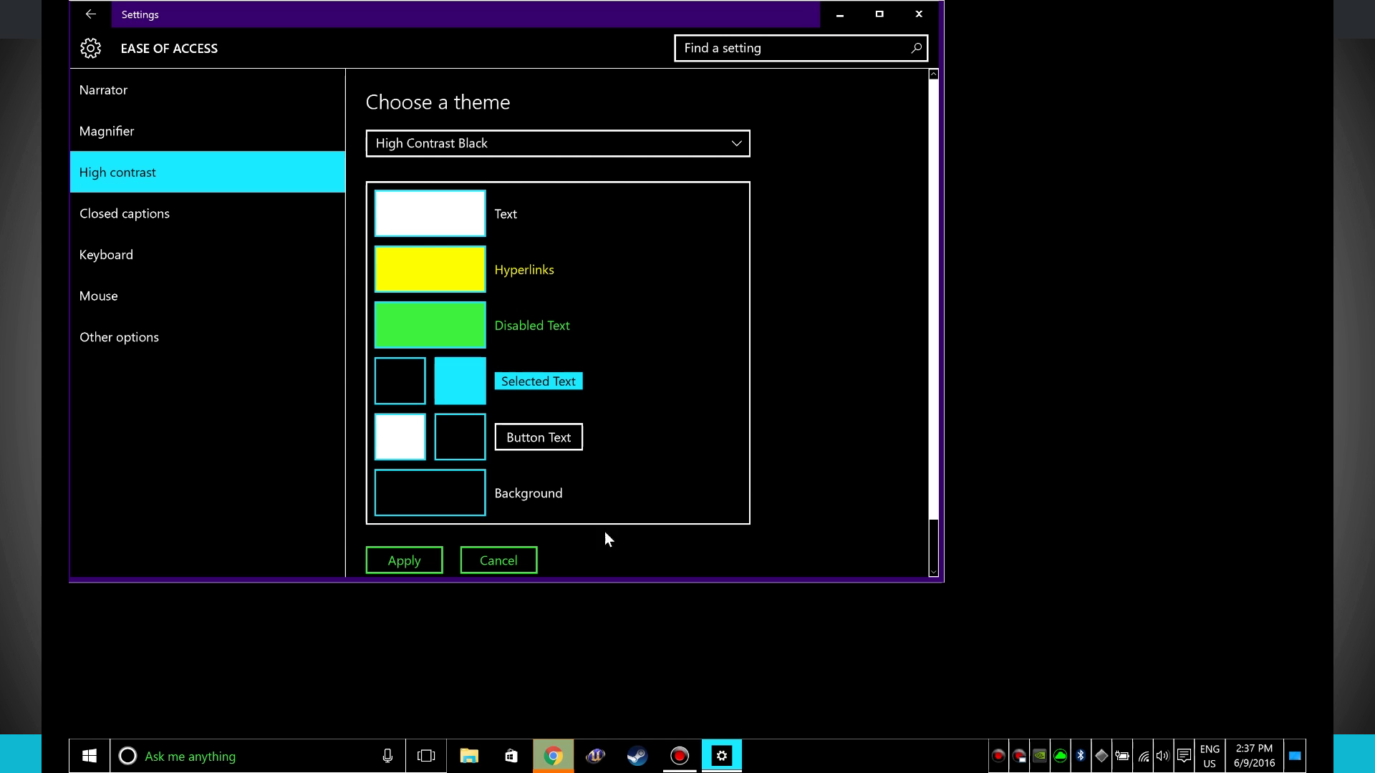
left_click(601, 144)
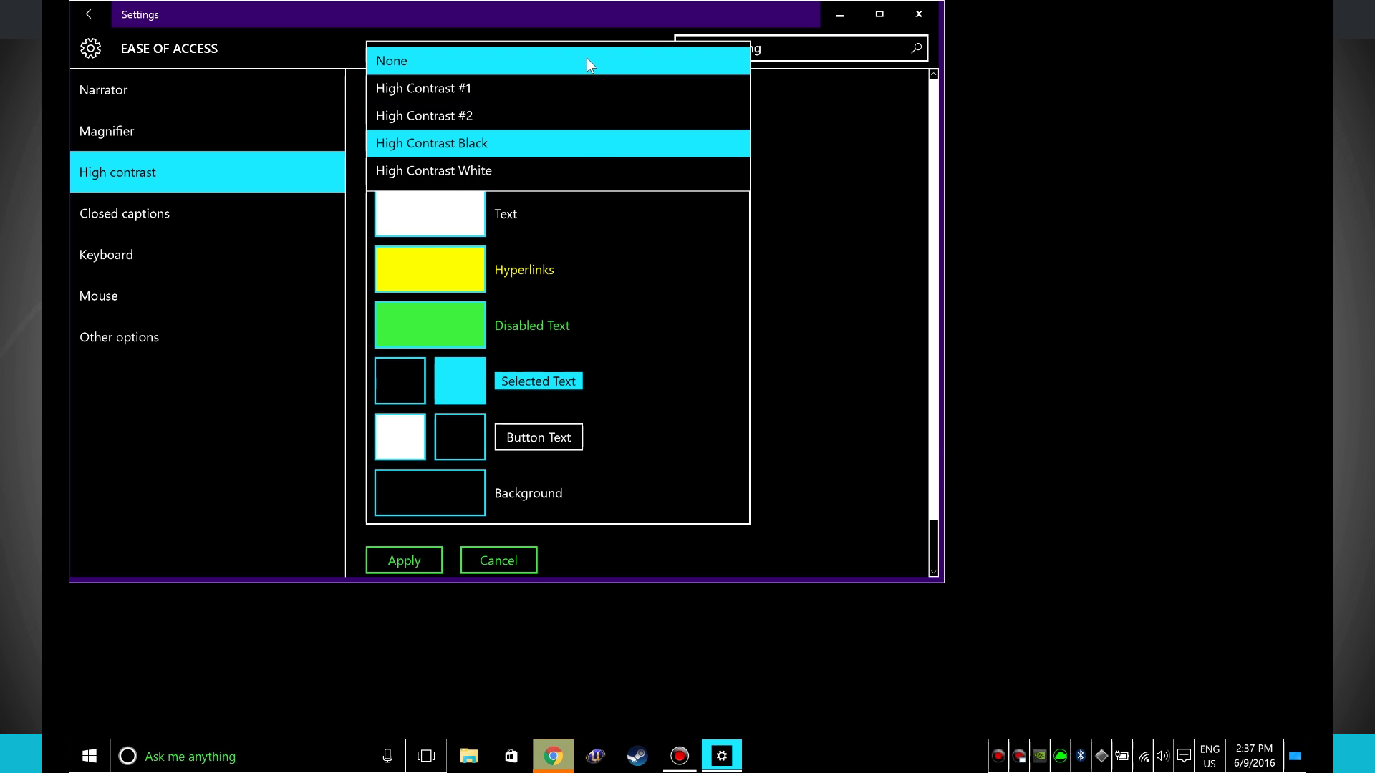
left_click(586, 58)
left_click(414, 552)
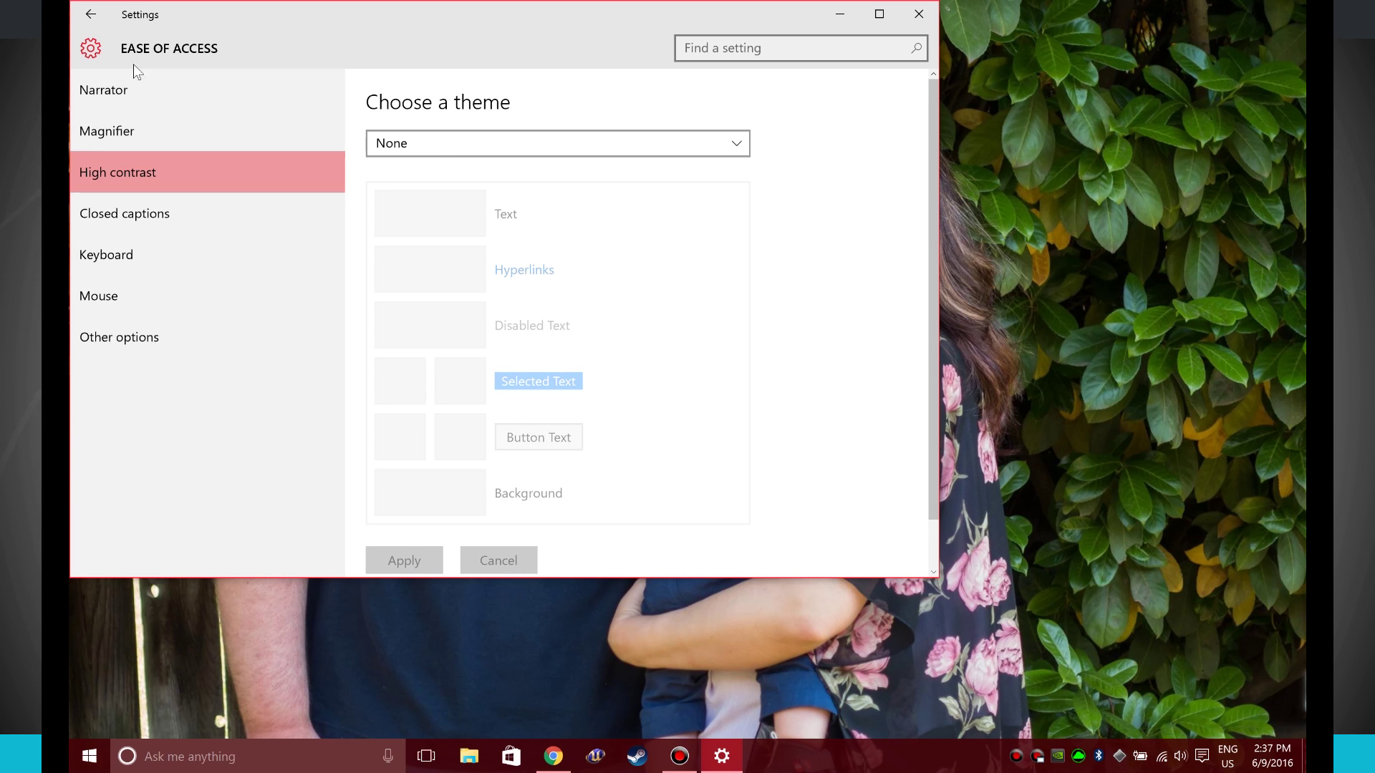
- Via Settings home, go to Personalization > Colors and turn on automatic accent from the wallpaper
left_click(89, 16)
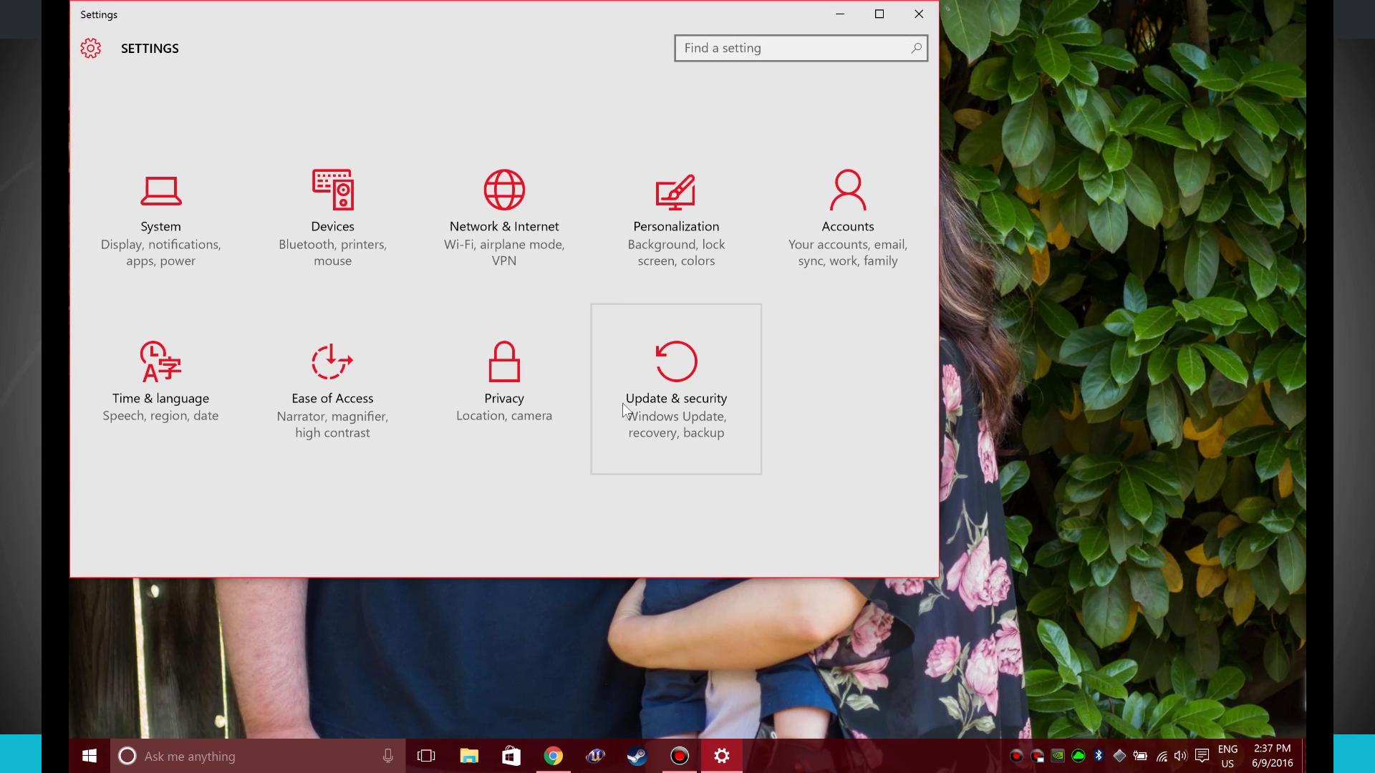
left_click(739, 290)
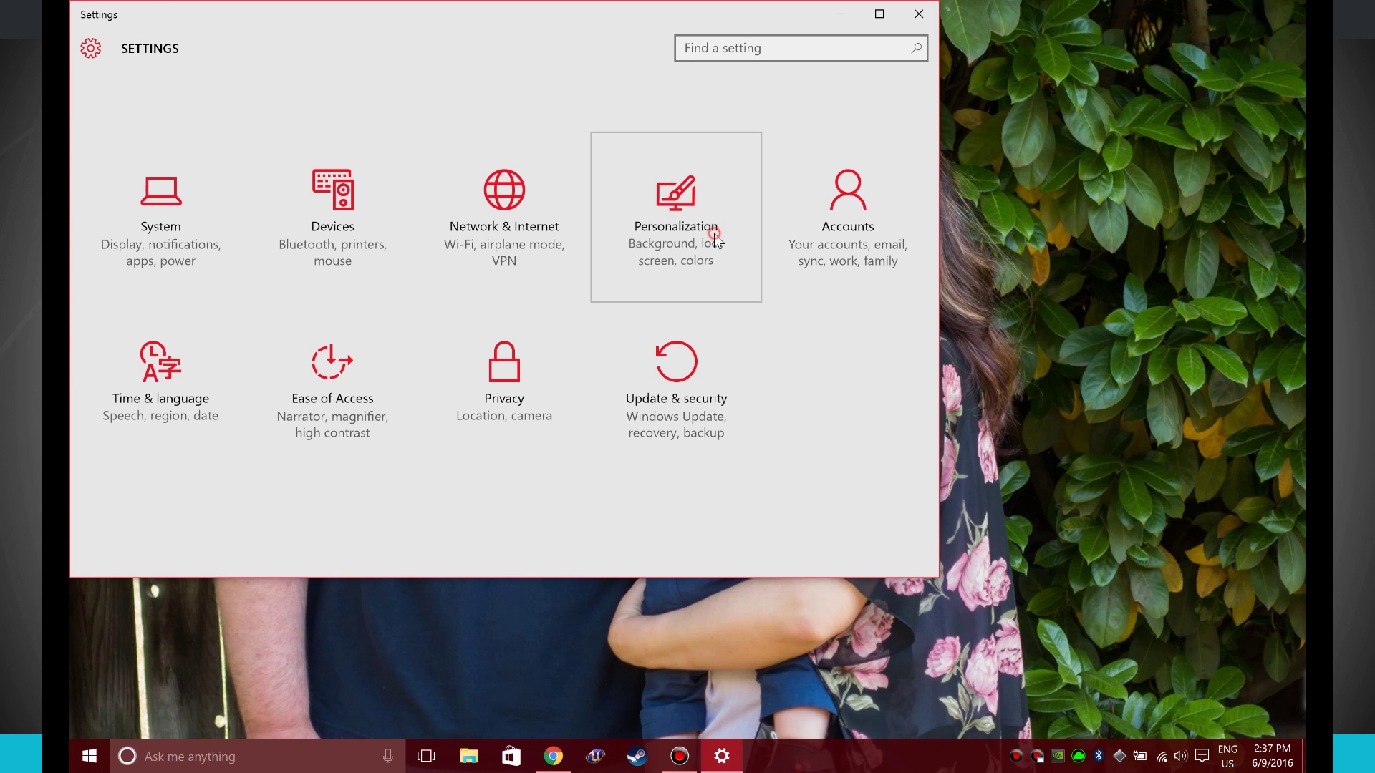
left_click(243, 143)
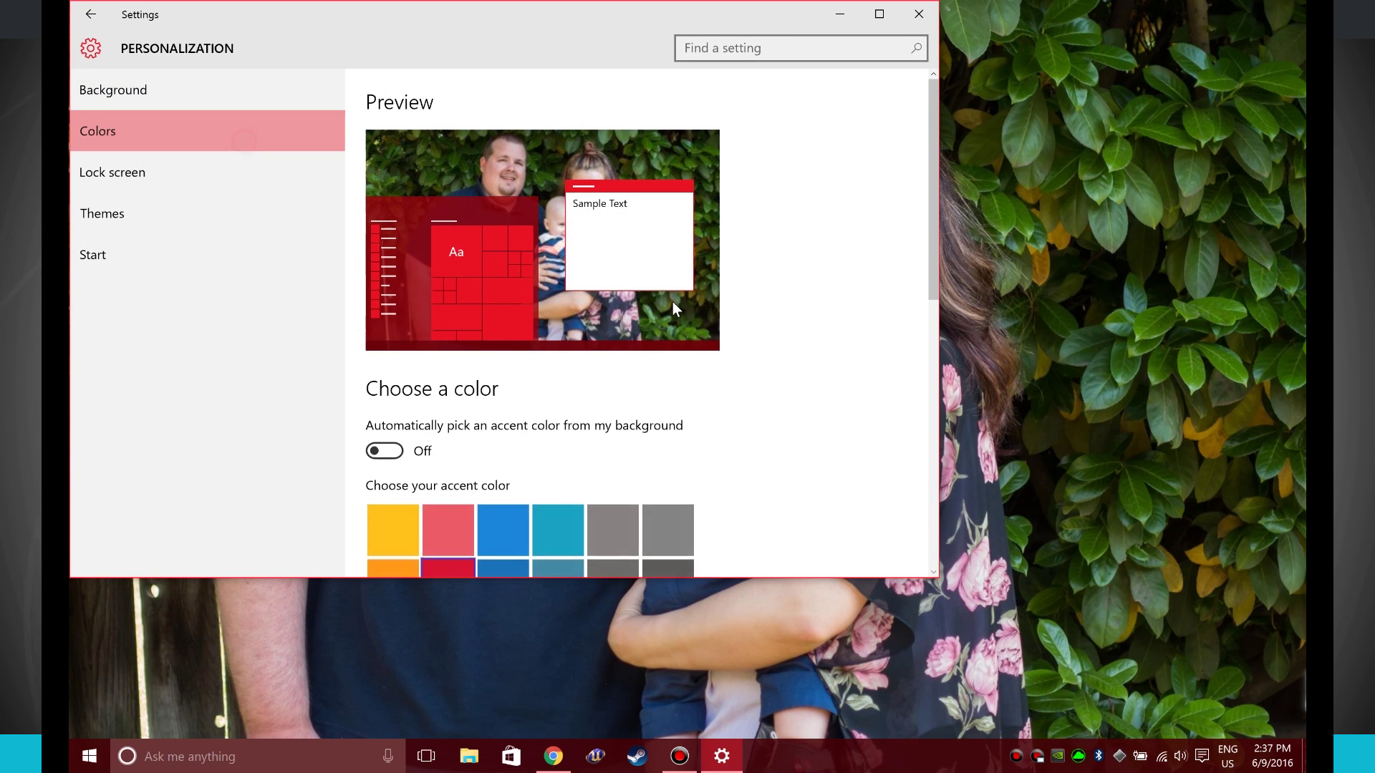
left_click(393, 459)
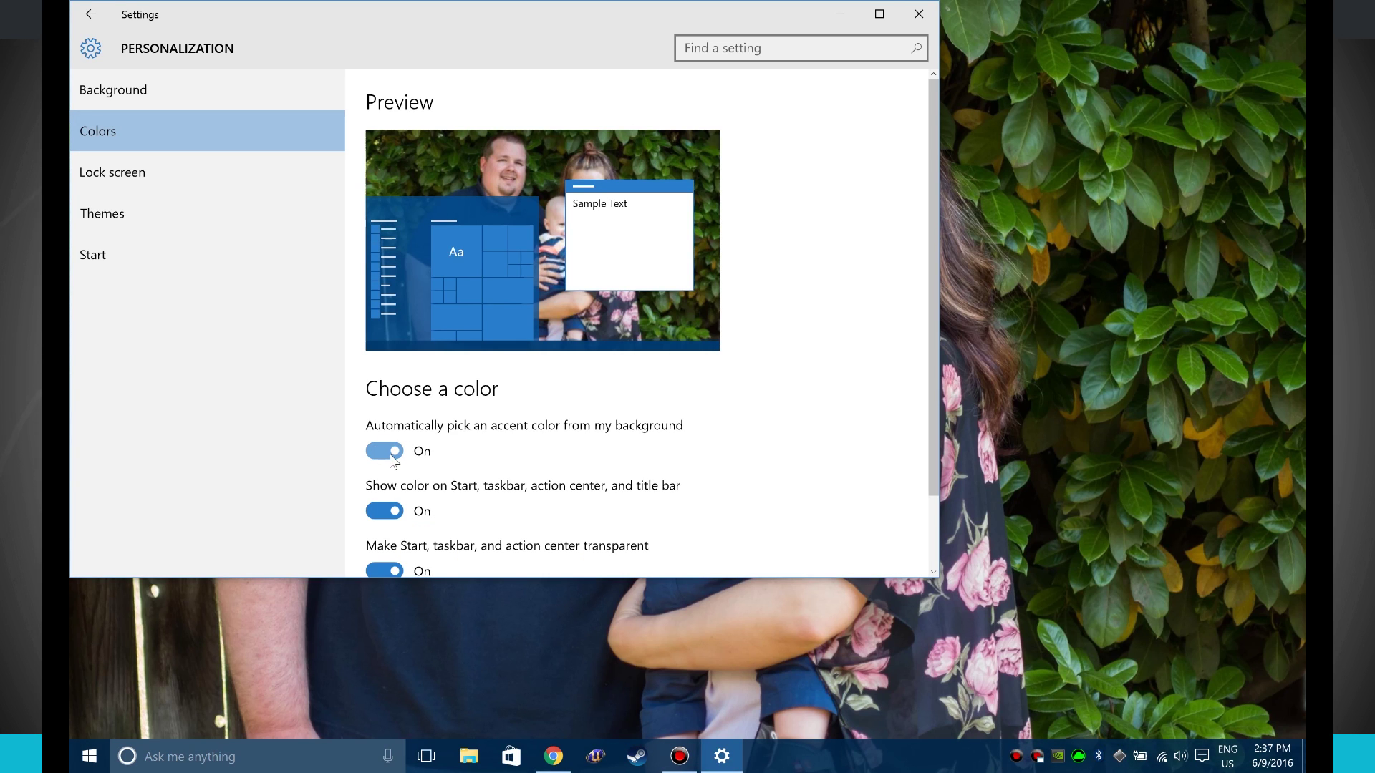